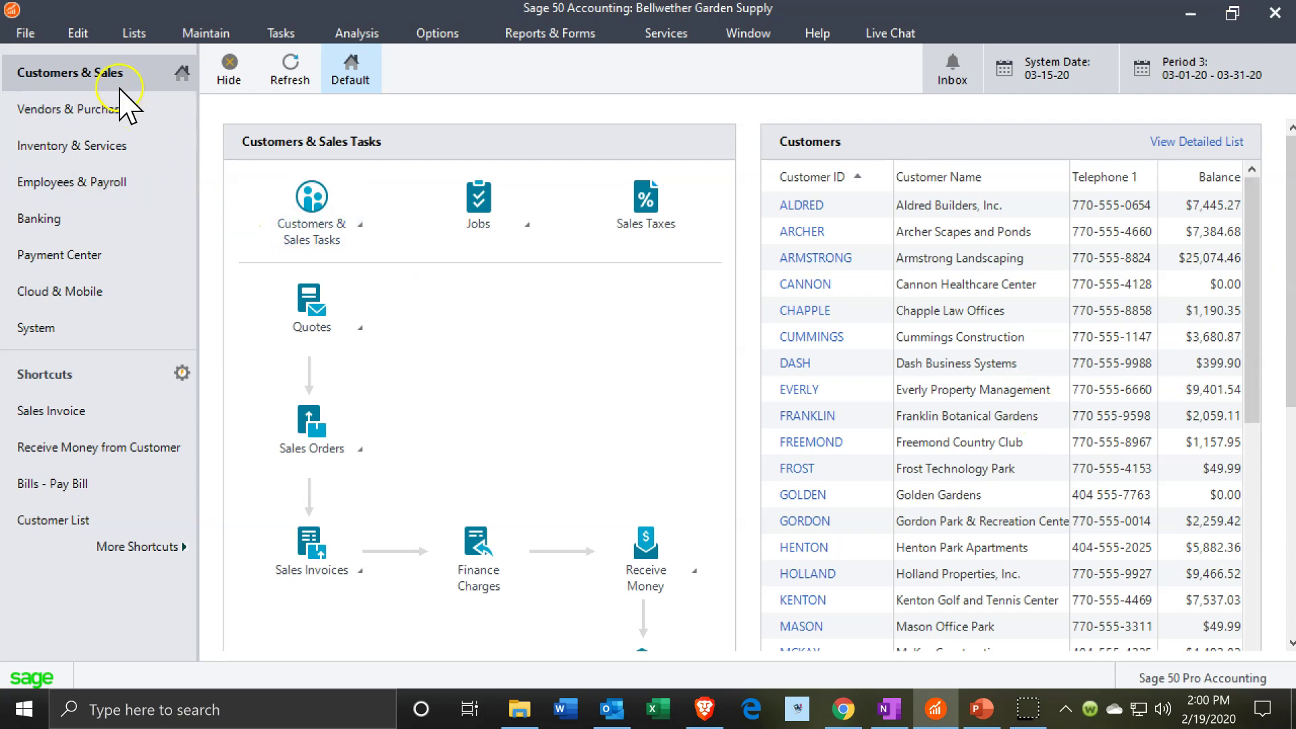
# Display the standard Balance Sheet from the Financial Statements reports for the current period and maximize its window
pyautogui.click(533, 34)
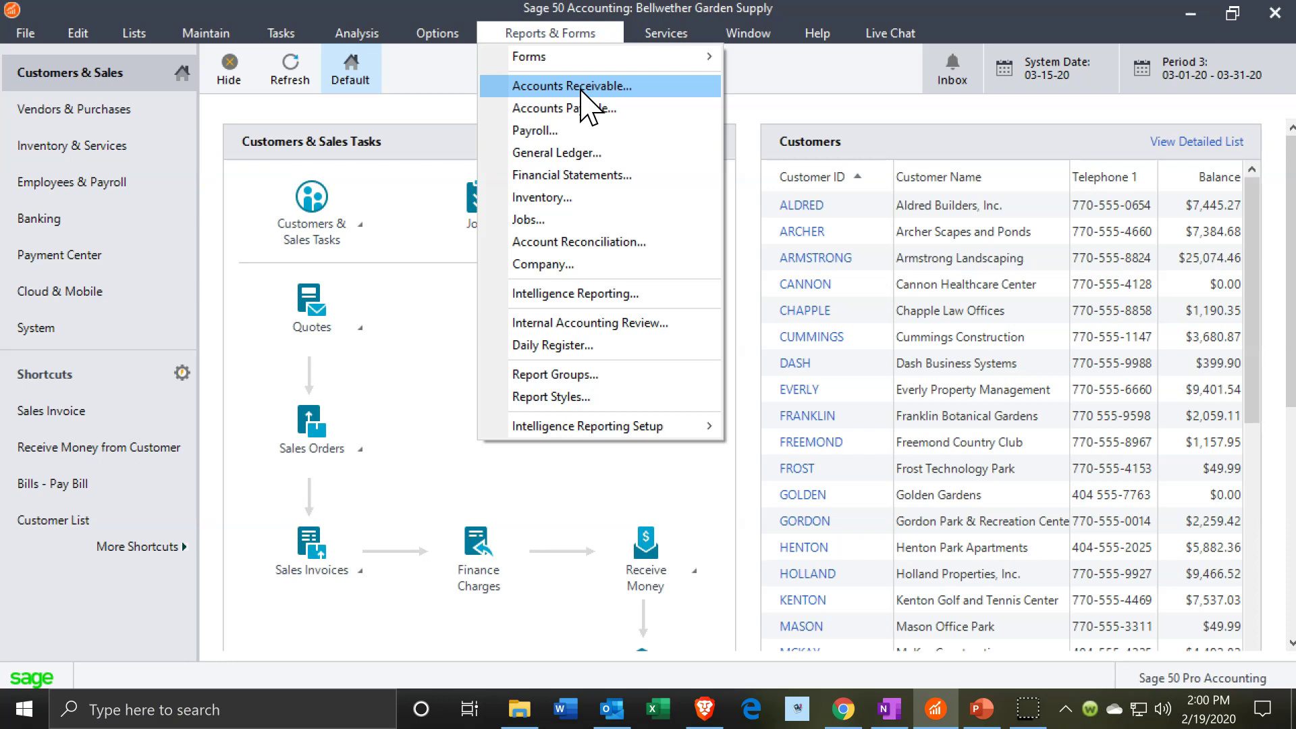
pyautogui.click(565, 177)
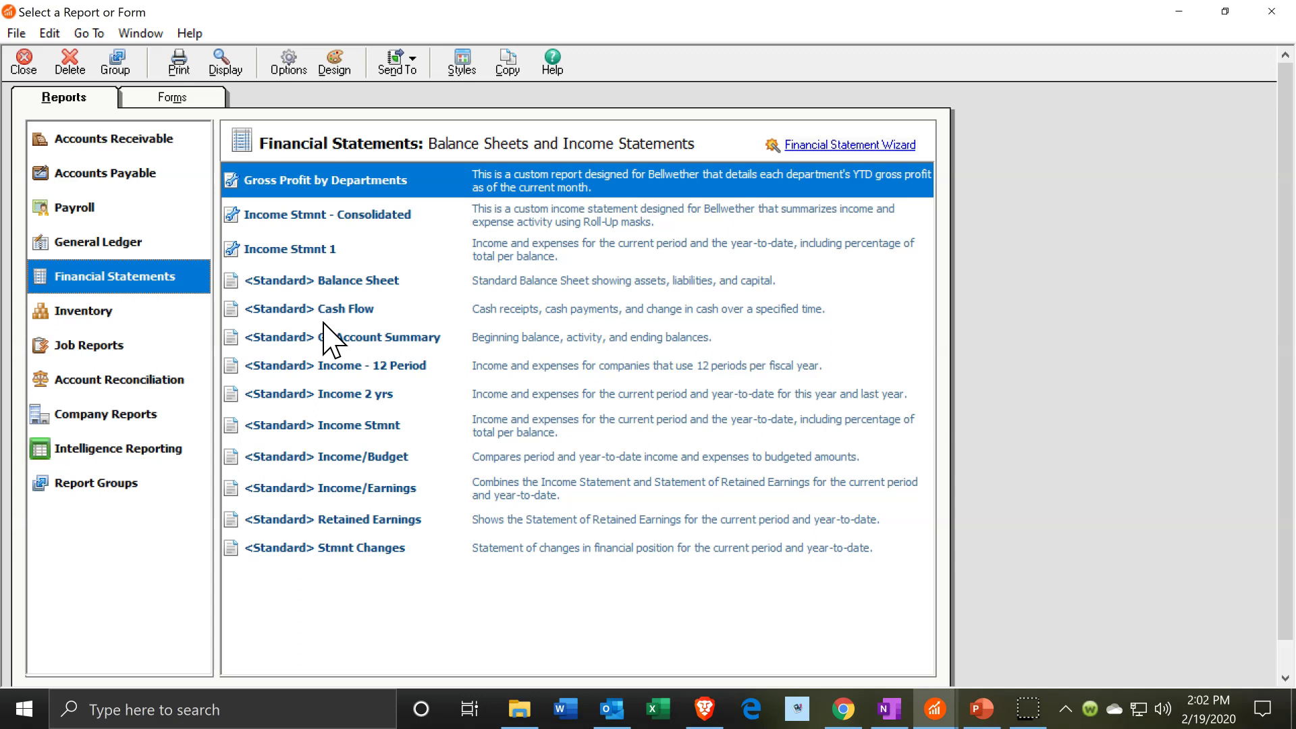
pyautogui.click(324, 305)
pyautogui.click(326, 288)
pyautogui.click(337, 281)
pyautogui.doubleClick(336, 281)
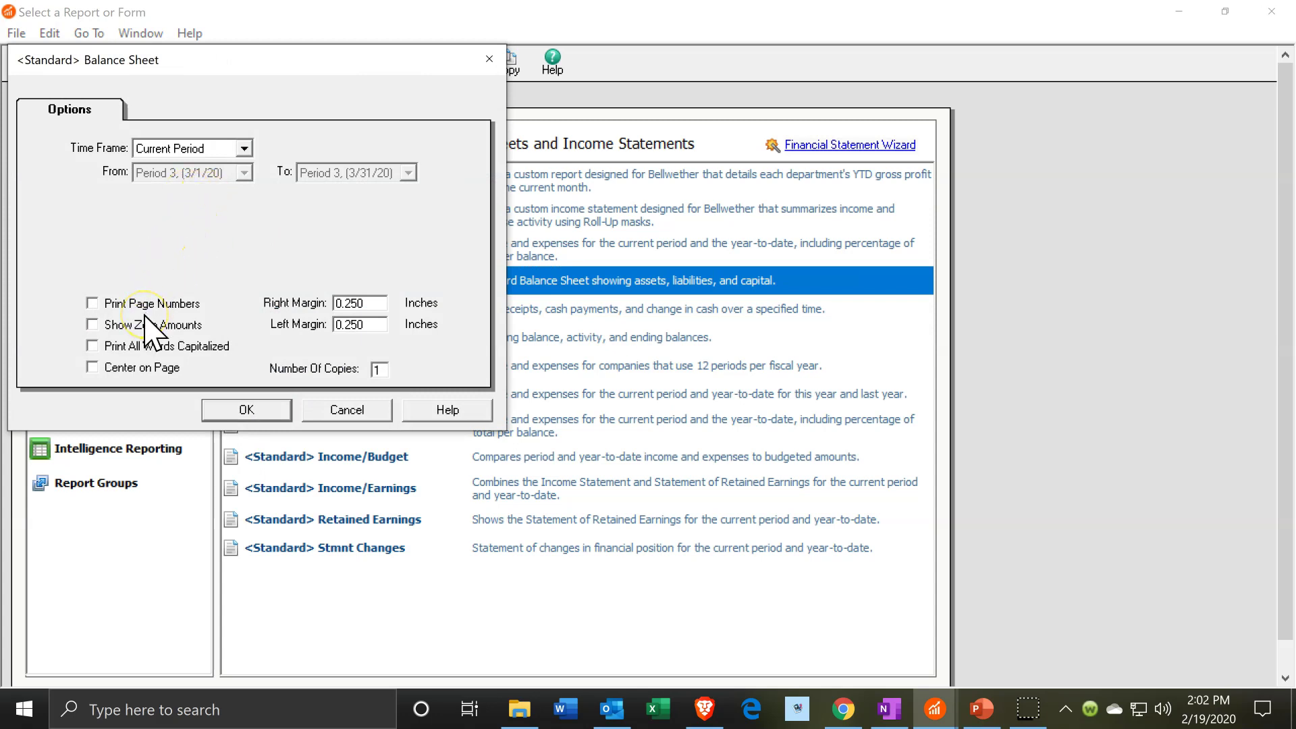
pyautogui.click(246, 409)
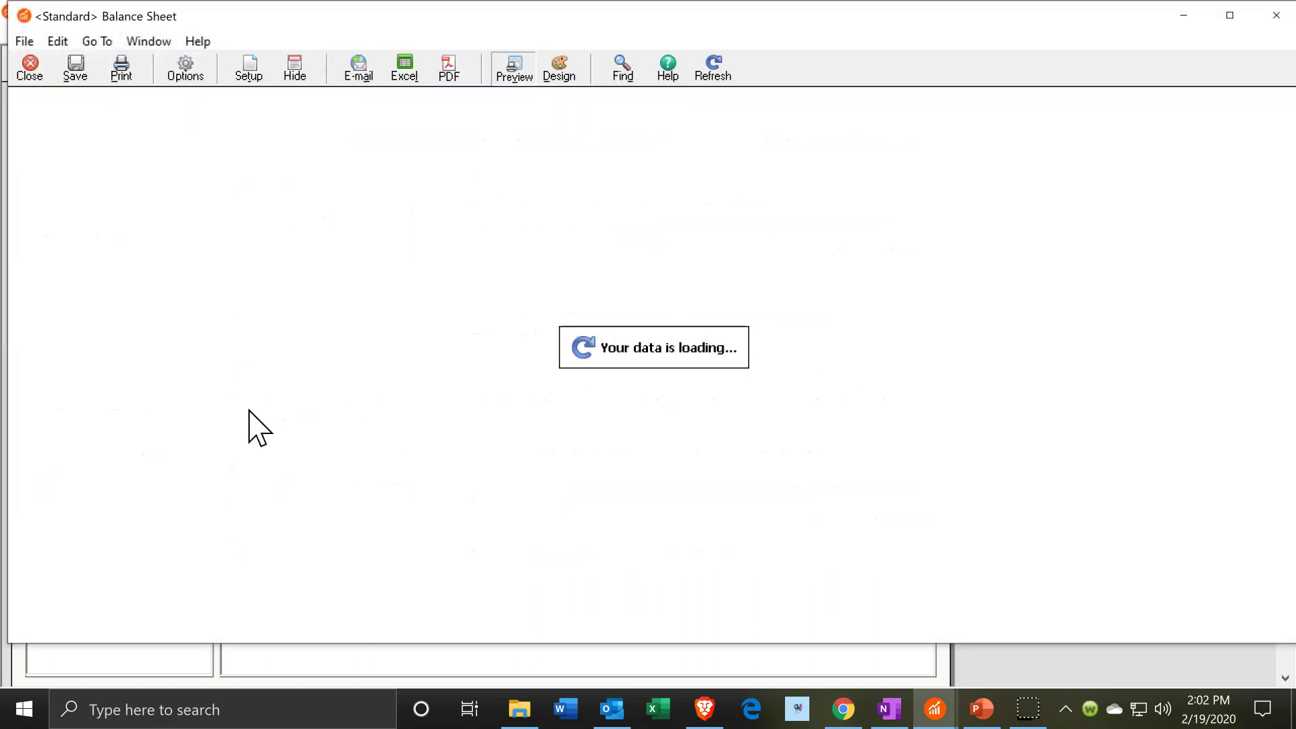
pyautogui.click(1230, 15)
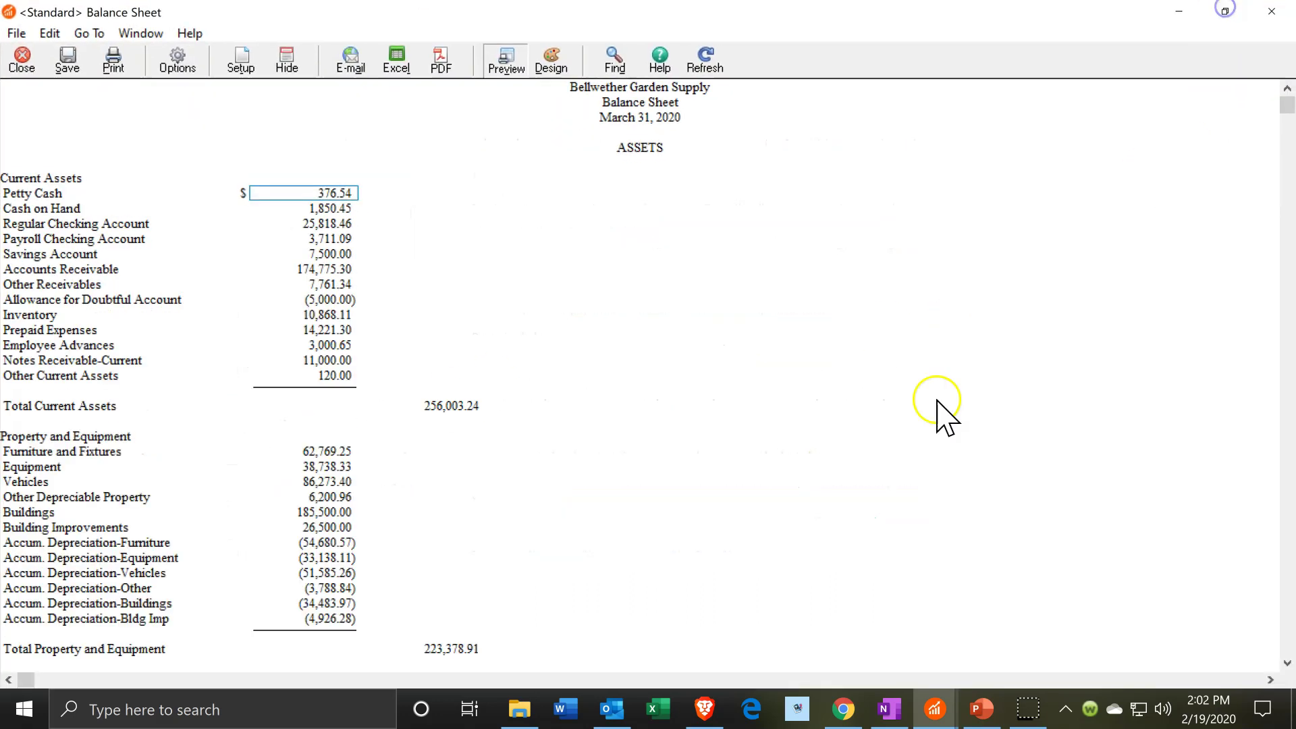
# Return to the report list and display the standard Income Stmnt report with Show Zero Amounts turned off, in a maximized window
pyautogui.click(935, 705)
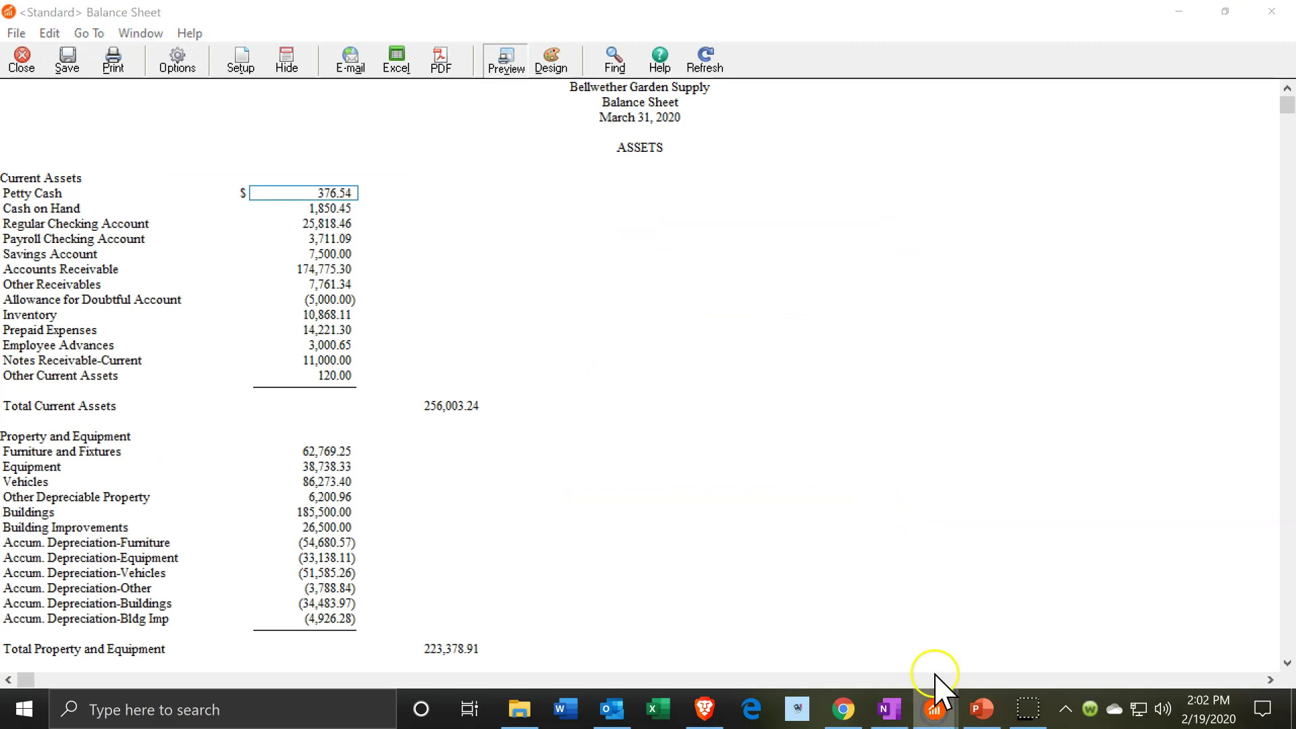
pyautogui.click(928, 670)
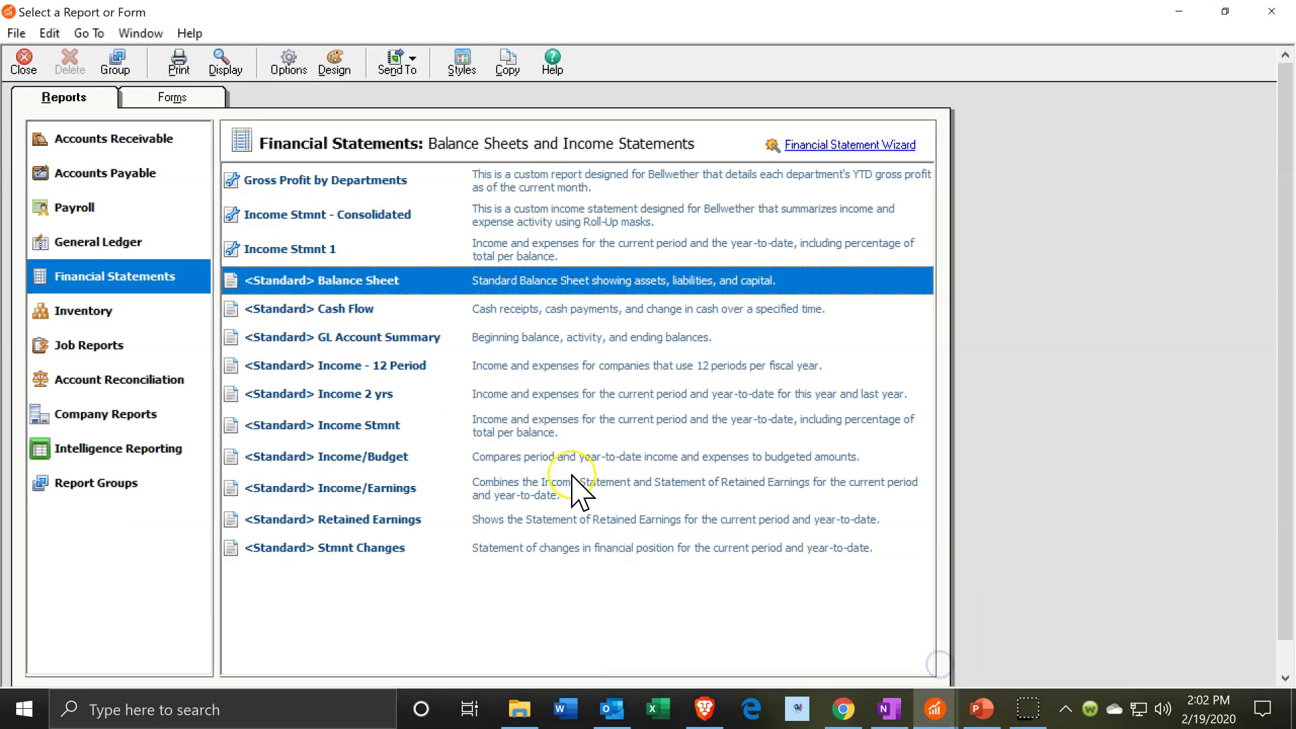
pyautogui.click(343, 425)
pyautogui.doubleClick(343, 425)
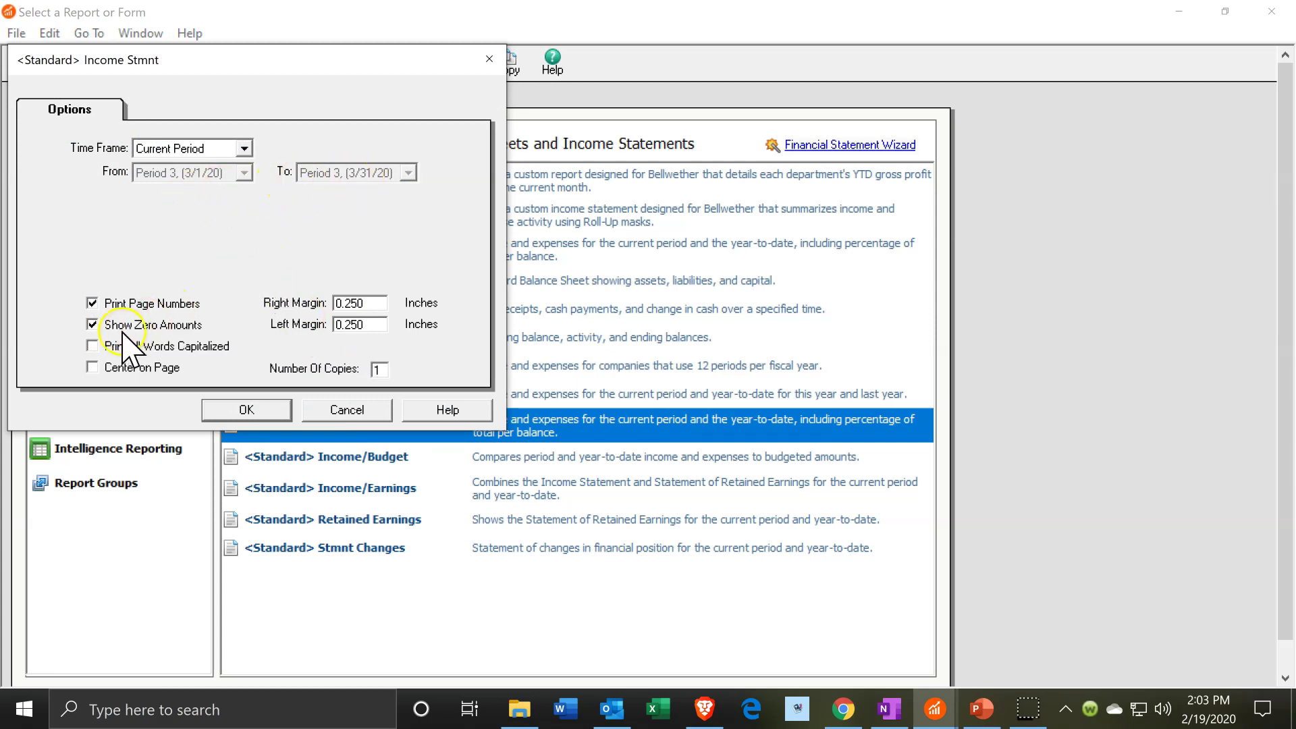
pyautogui.click(93, 325)
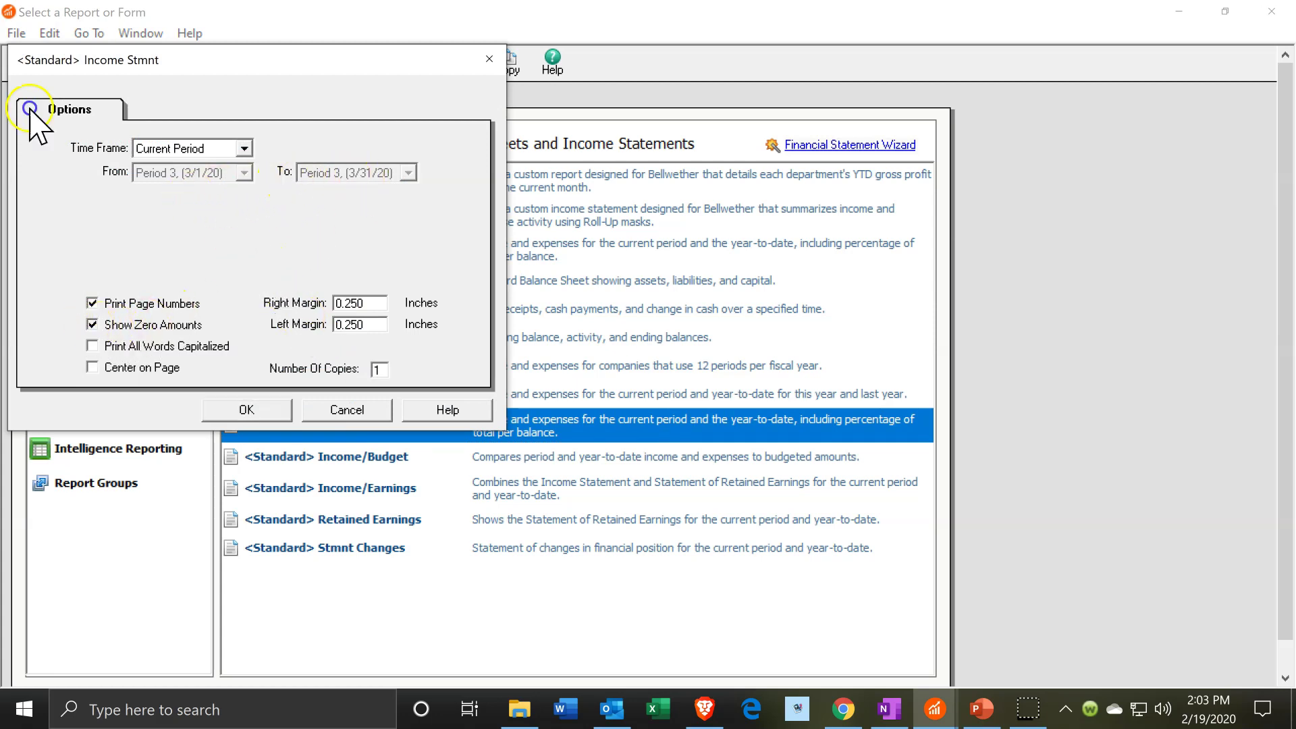
pyautogui.click(257, 406)
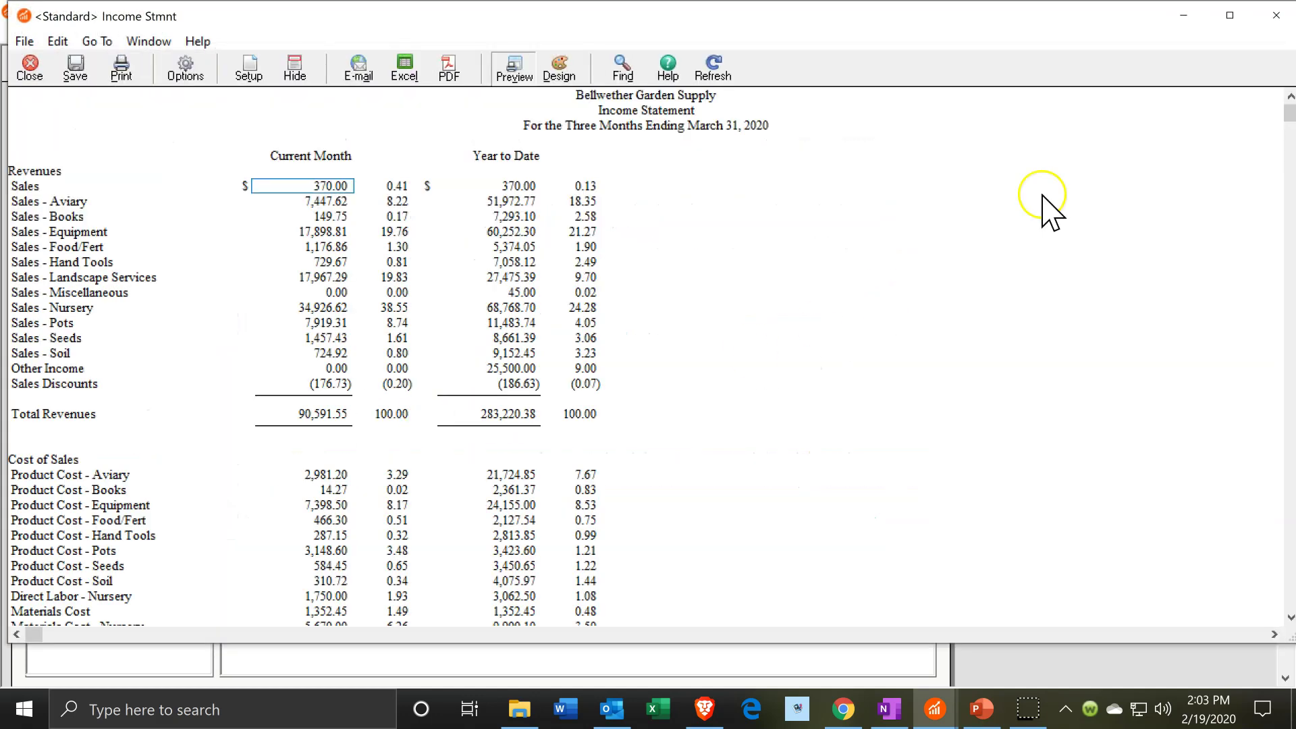
pyautogui.click(1230, 15)
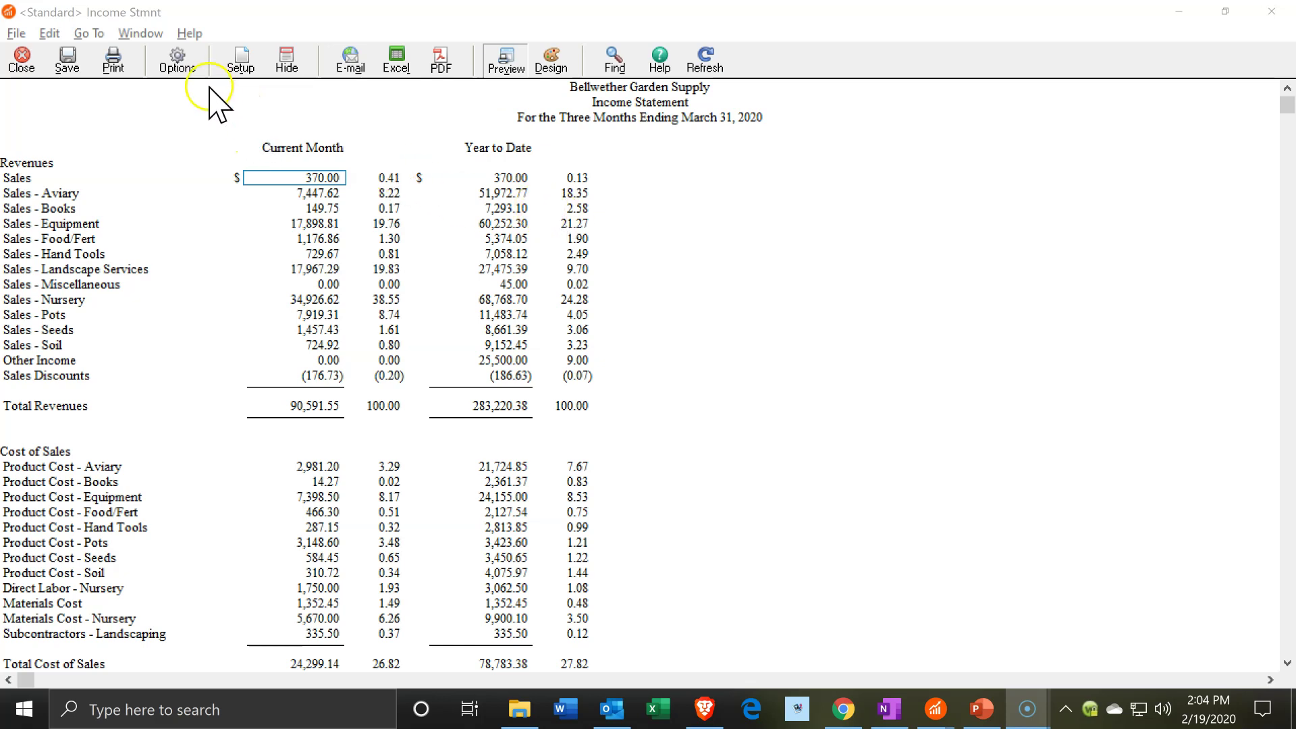
# Inspect the income statement's report options and print settings, closing both dialogs without changing or printing anything
pyautogui.click(187, 76)
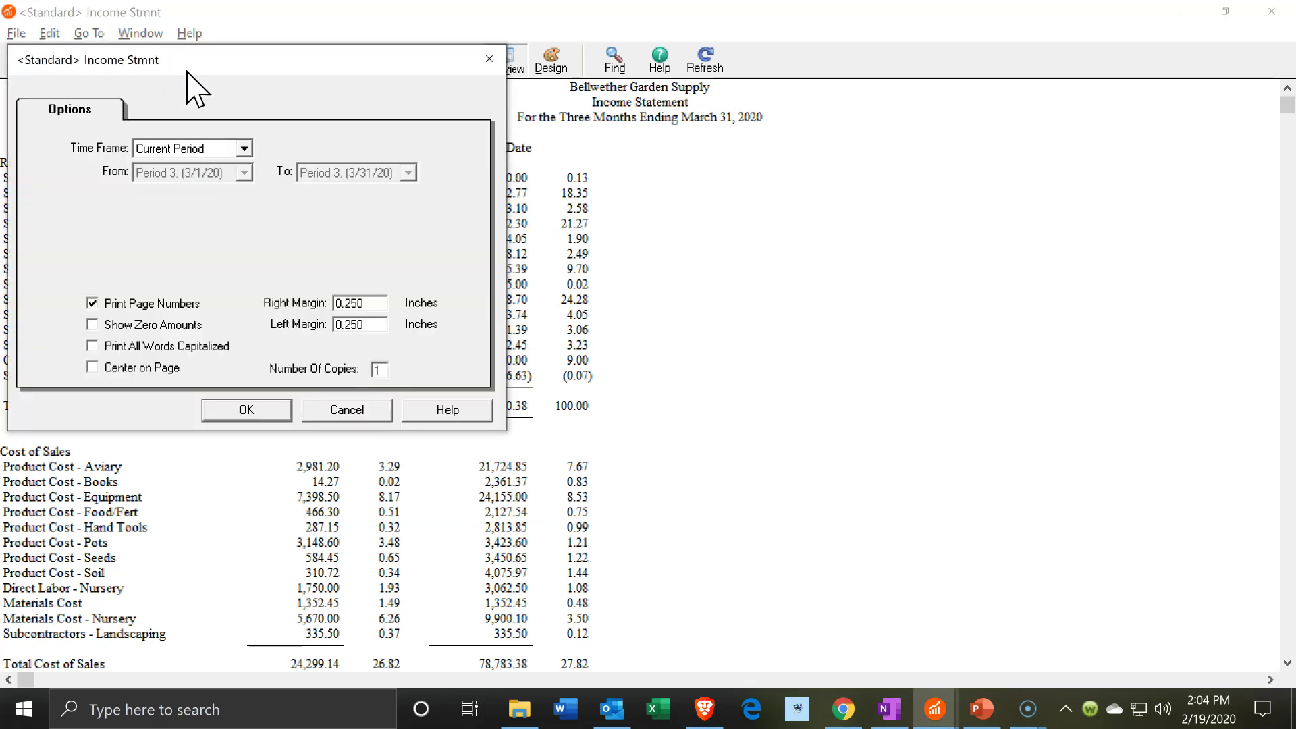
pyautogui.click(498, 59)
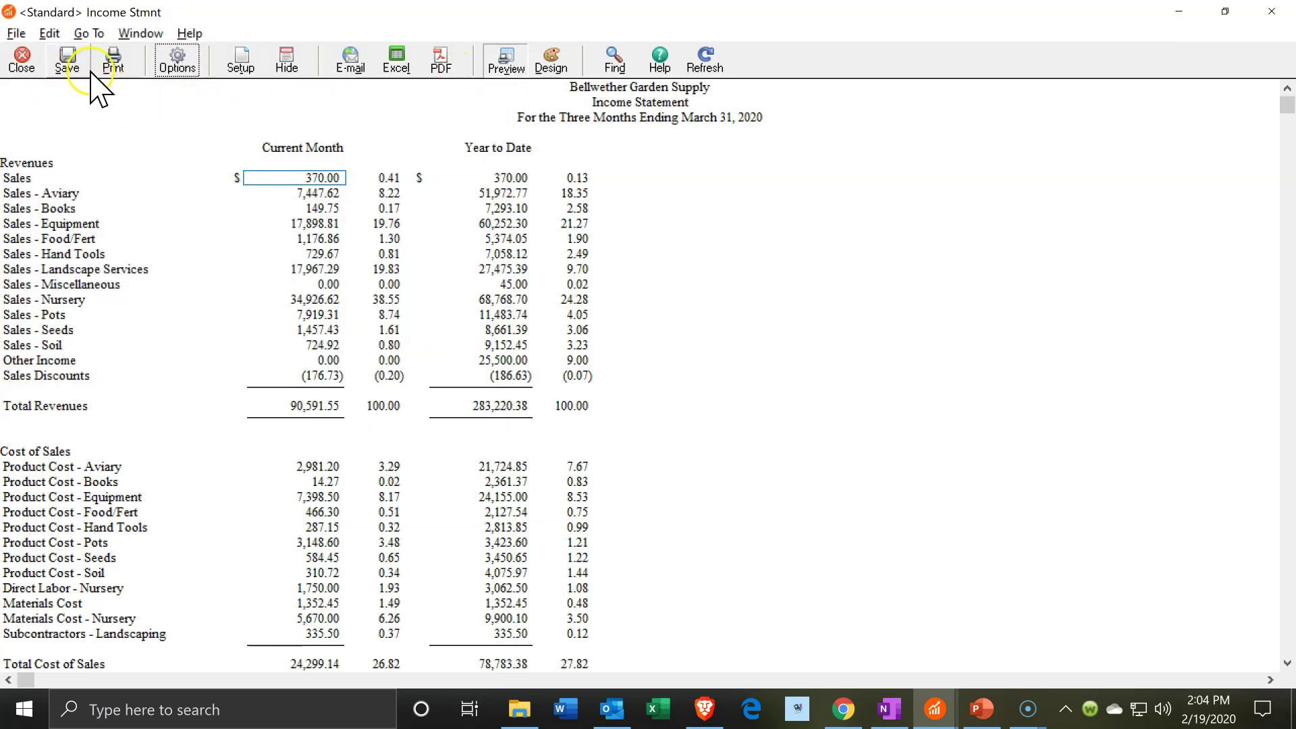
pyautogui.click(115, 66)
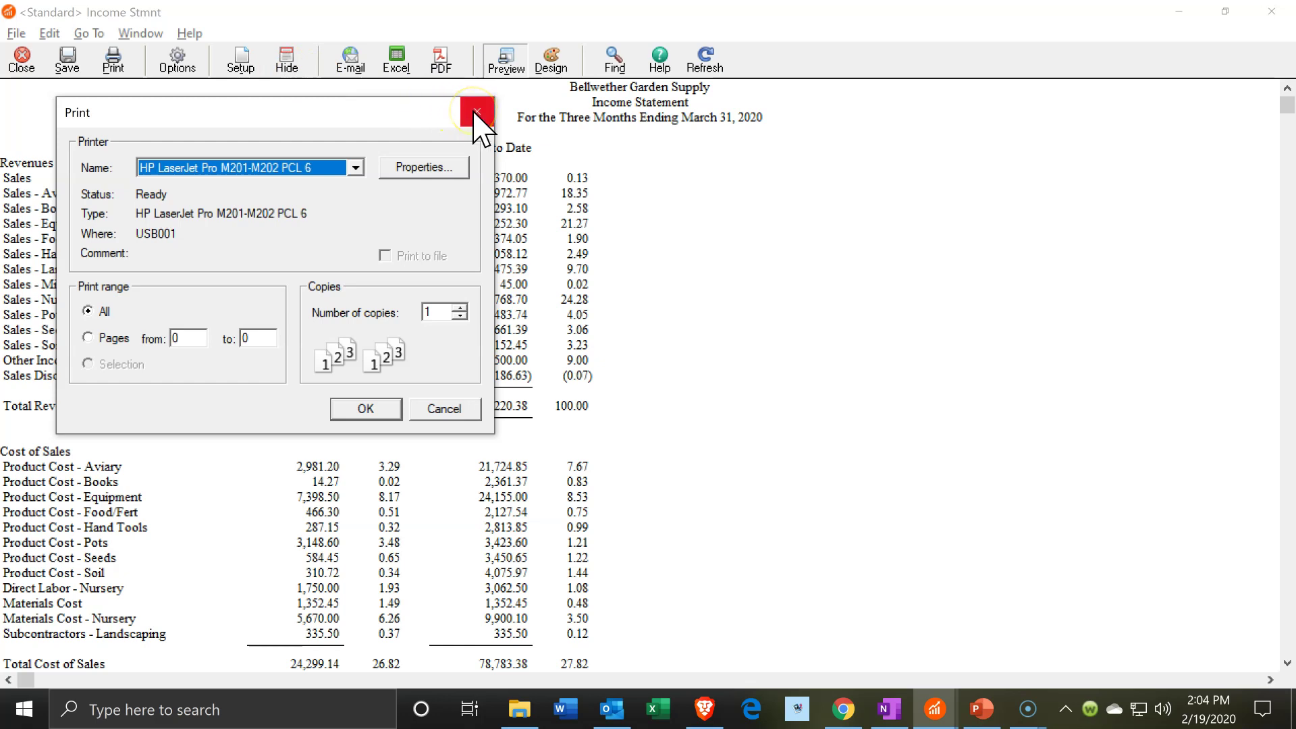
pyautogui.click(355, 169)
pyautogui.click(357, 170)
pyautogui.click(478, 110)
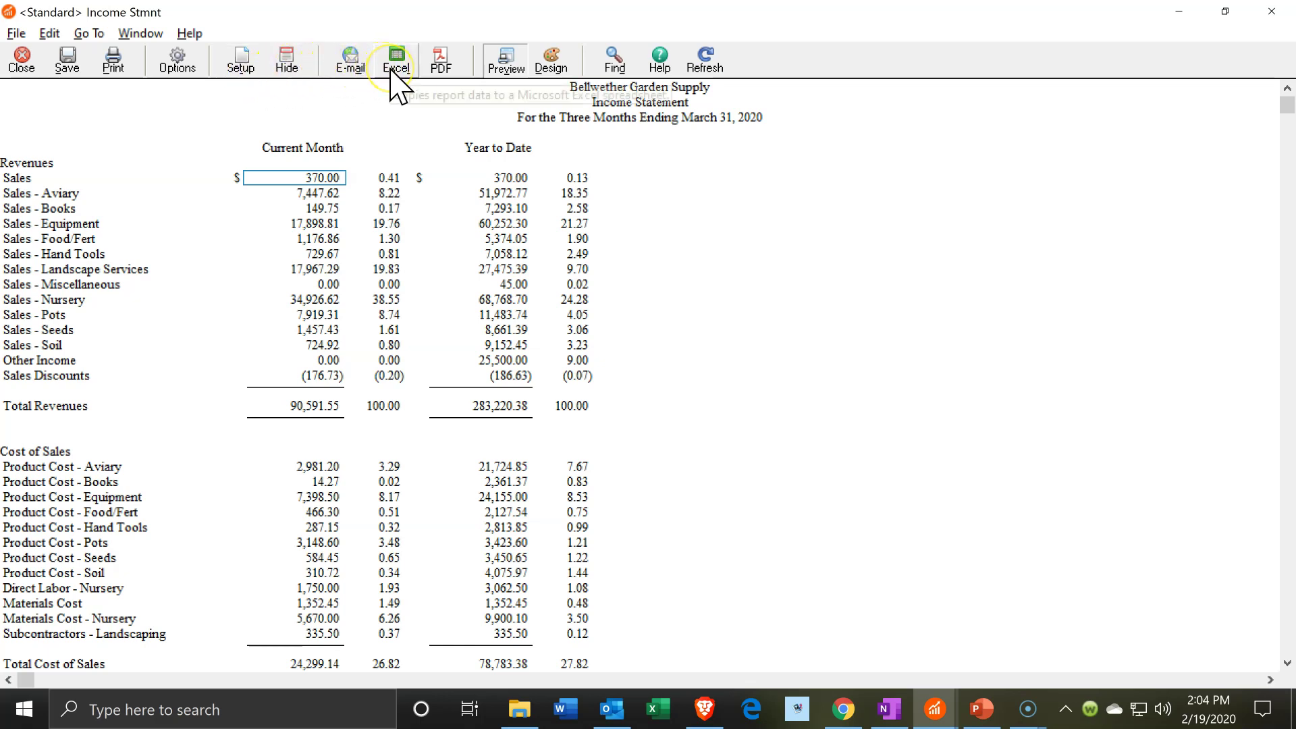
pyautogui.click(434, 99)
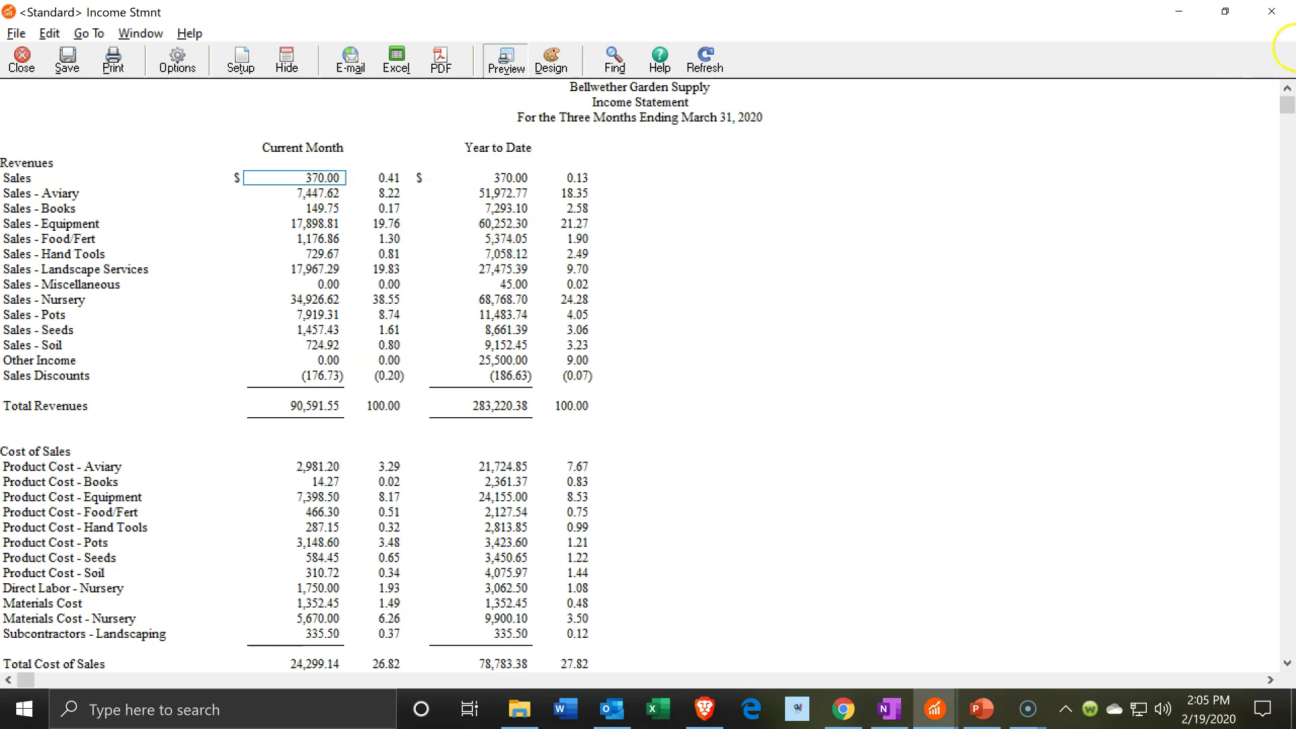
# Review the income statement down to its expenses, minimize it, and return to the report selection list
pyautogui.scroll(-3, 725, 466)
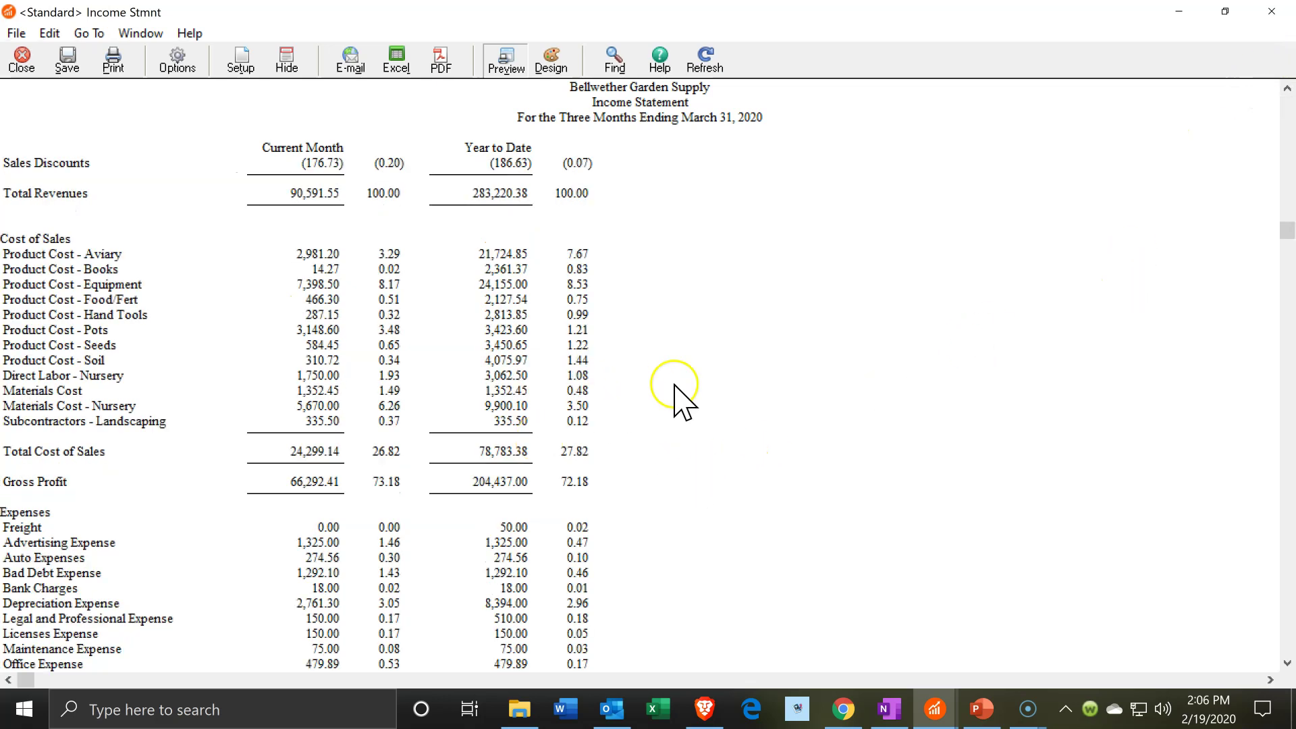
pyautogui.click(1187, 12)
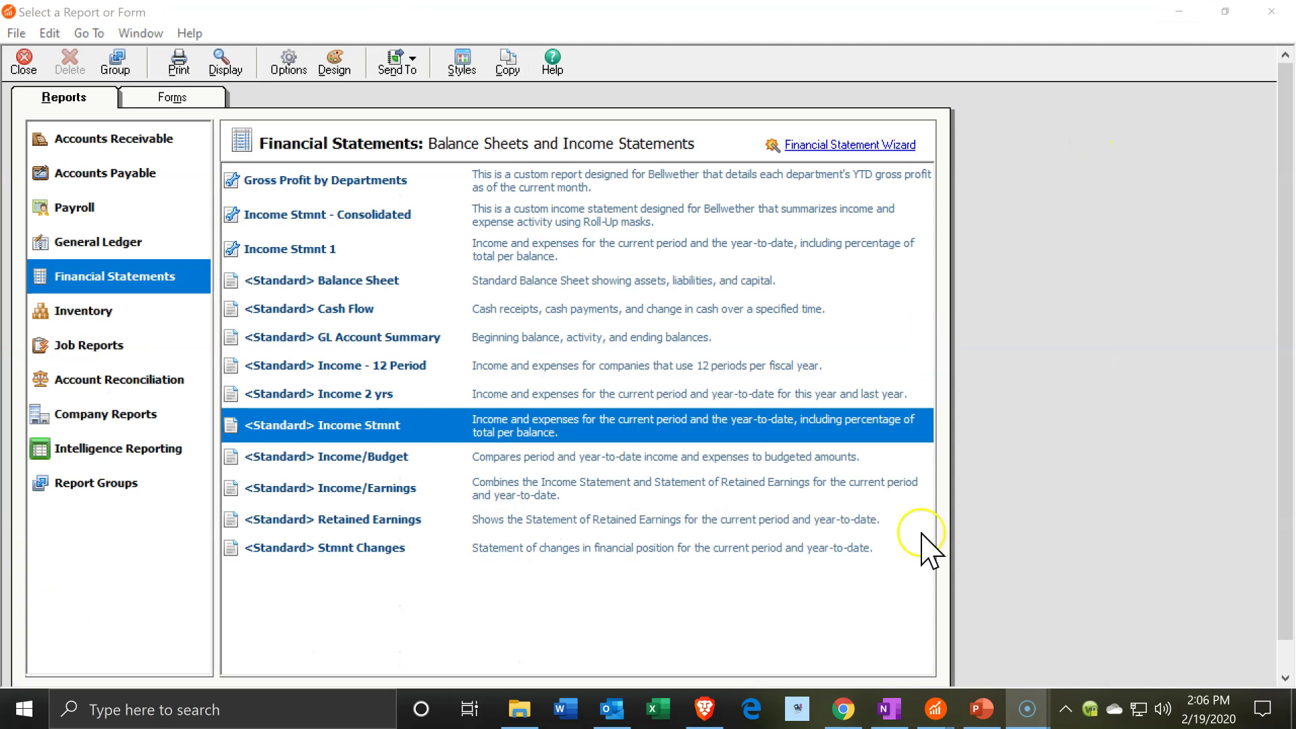
pyautogui.click(977, 718)
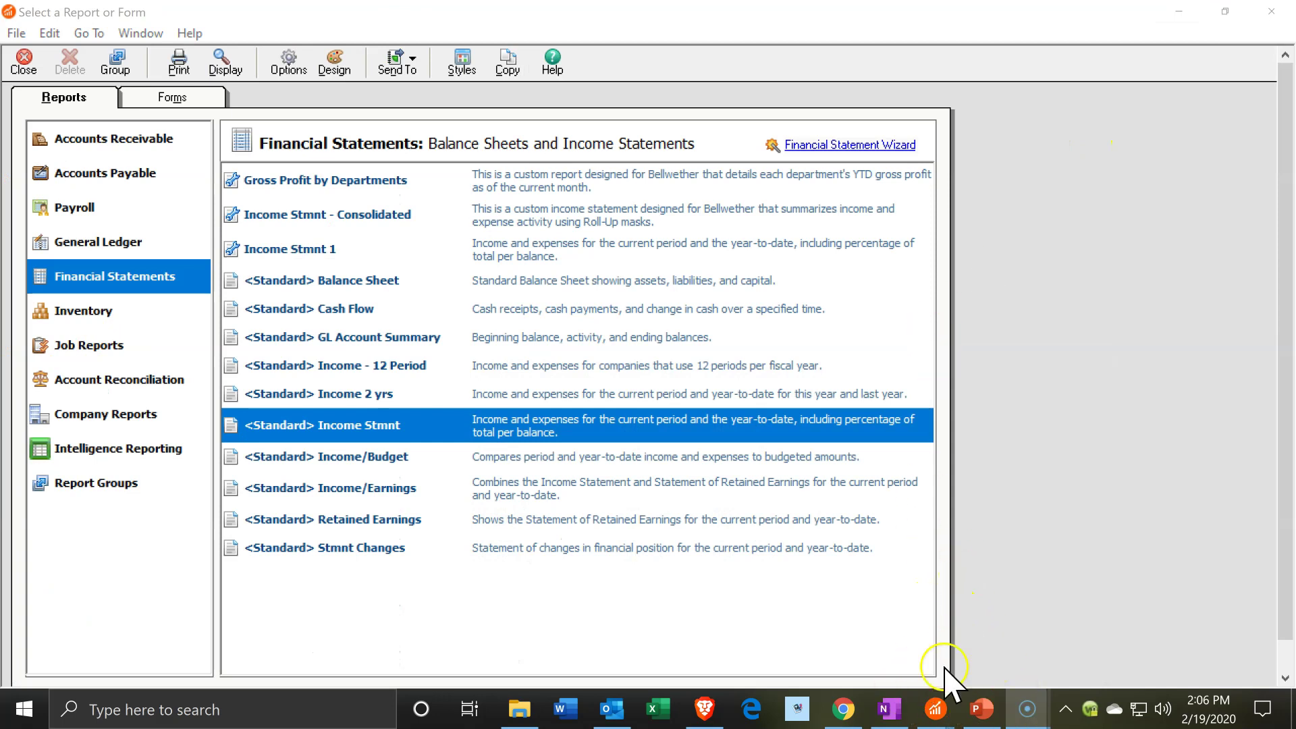
pyautogui.moveTo(938, 719)
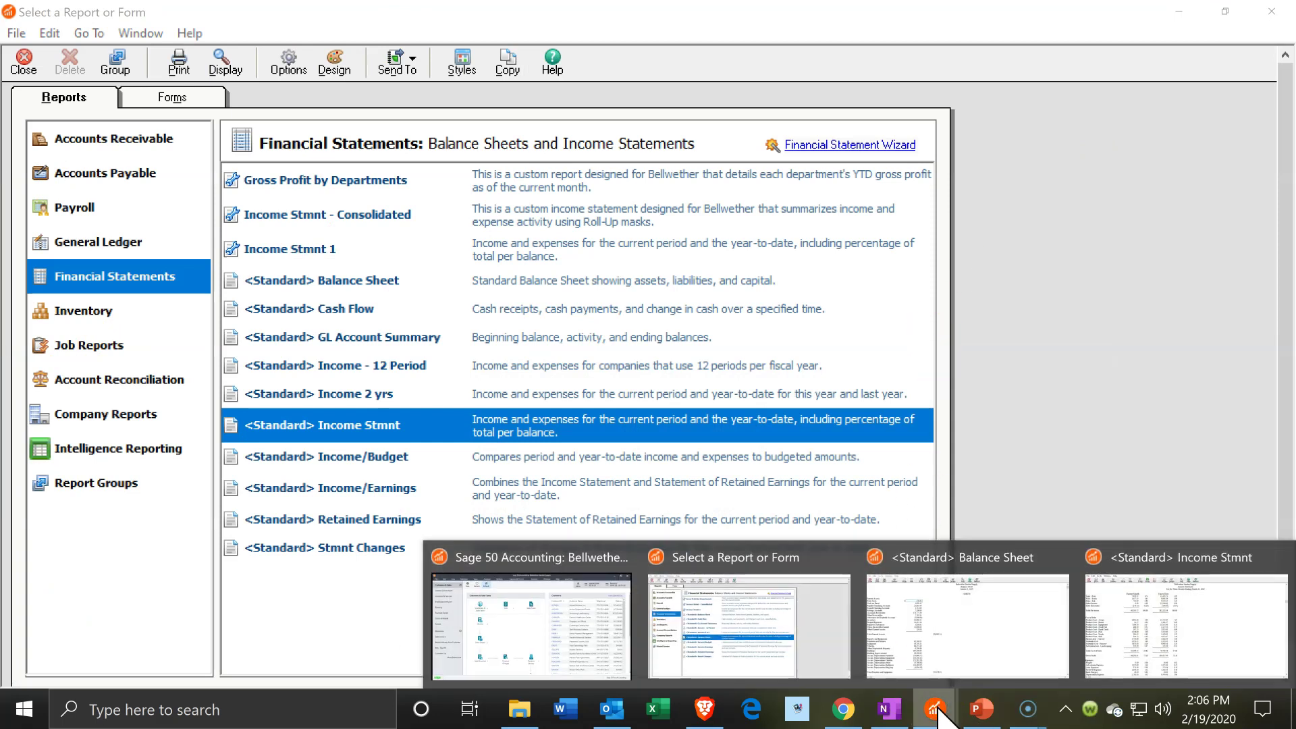
pyautogui.click(1156, 346)
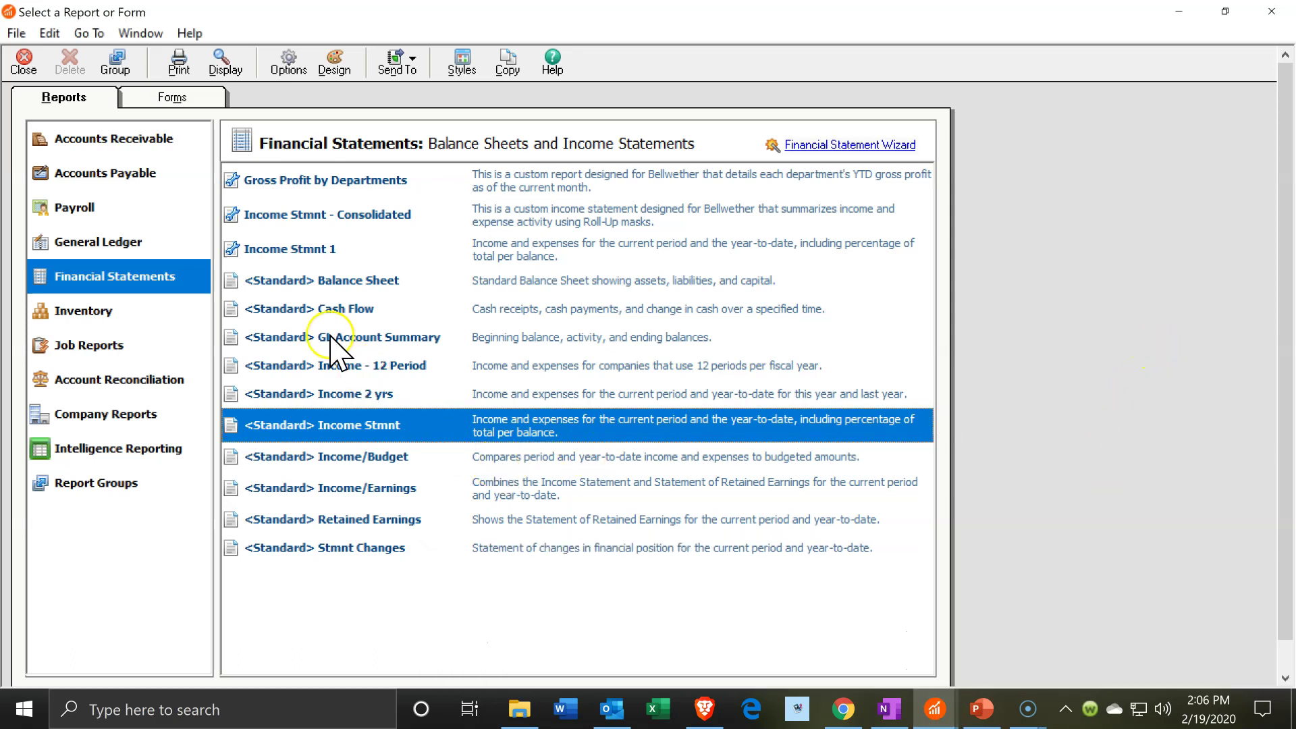
# Examine the full list of Accounts Receivable reports and their descriptions, down to the sales tax reports
pyautogui.click(94, 144)
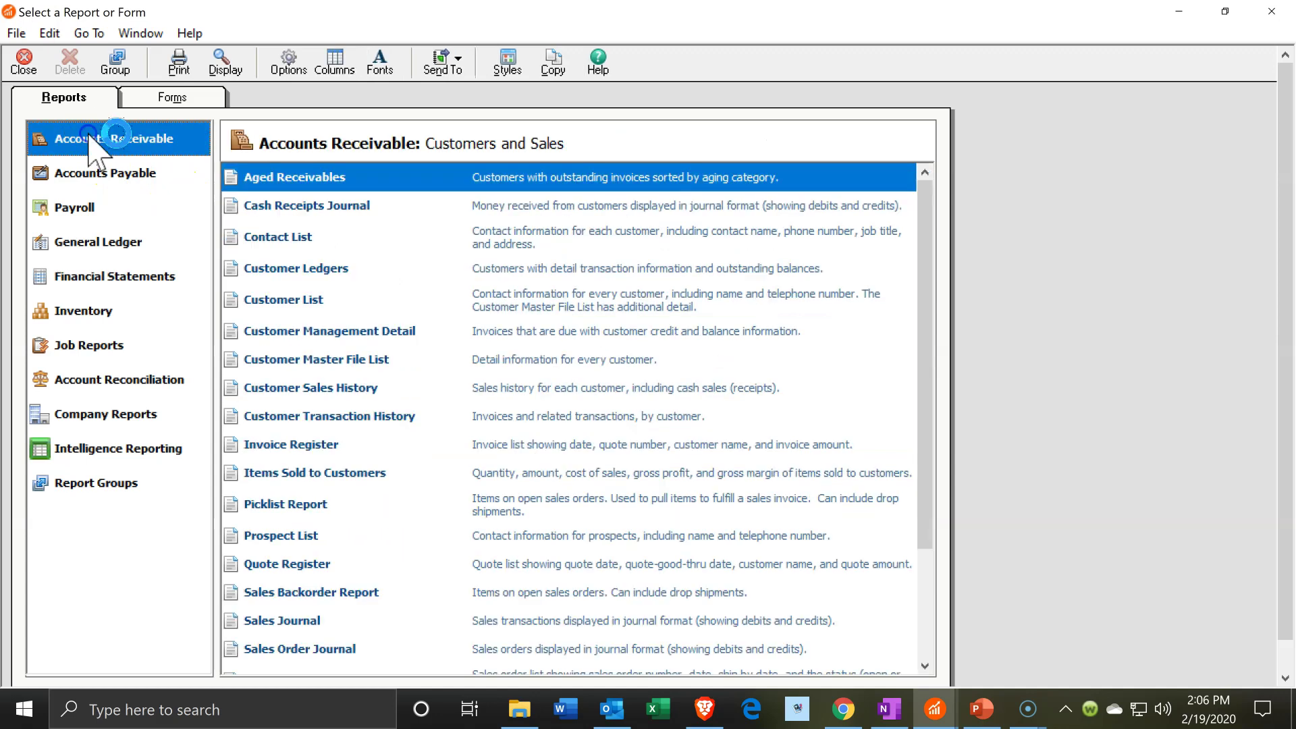
pyautogui.click(269, 202)
pyautogui.click(276, 215)
pyautogui.click(265, 263)
pyautogui.click(303, 413)
pyautogui.scroll(-1, 302, 413)
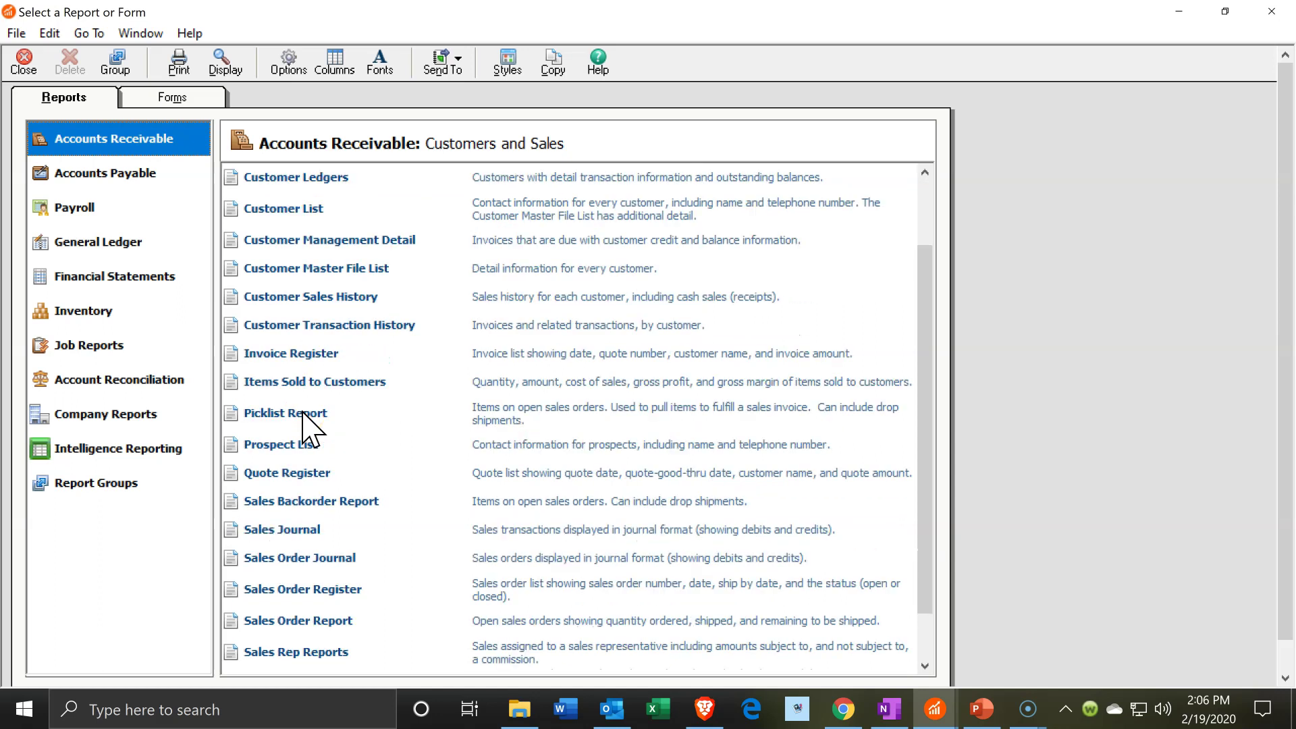
pyautogui.click(287, 384)
pyautogui.scroll(-1, 281, 413)
pyautogui.click(284, 326)
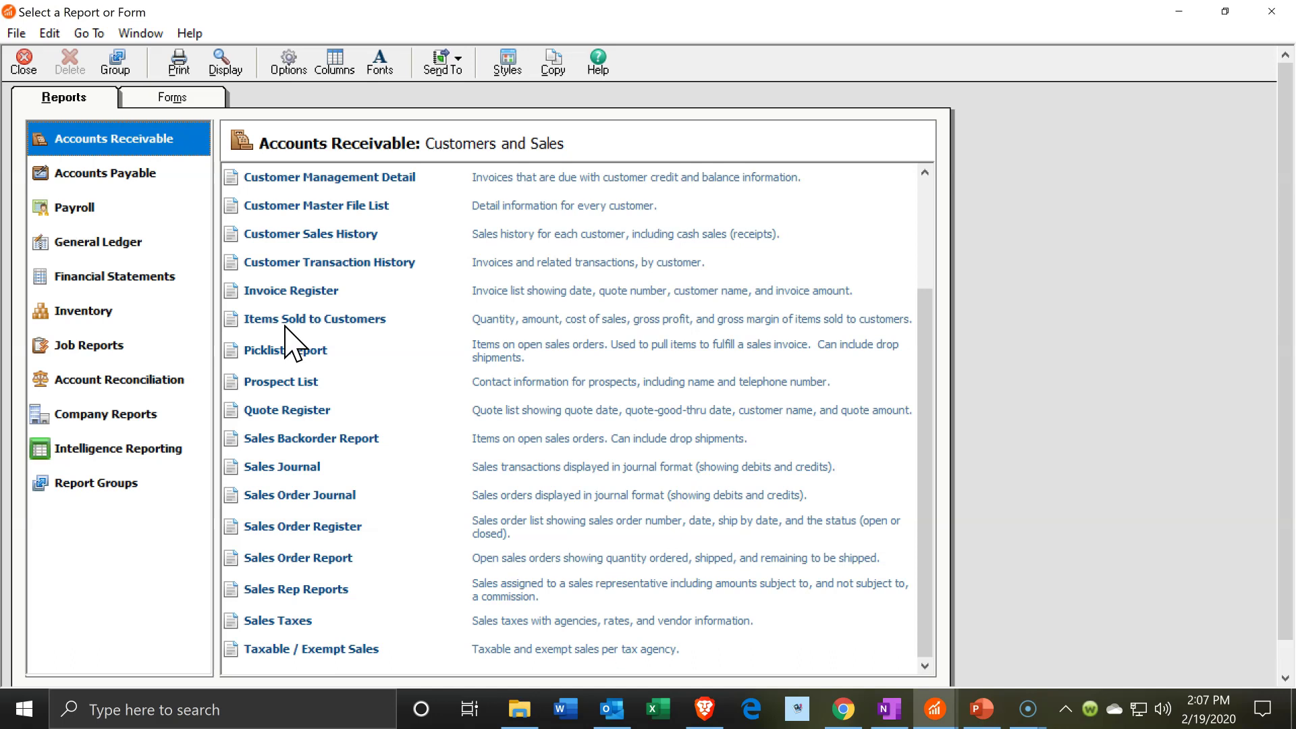
pyautogui.click(278, 233)
pyautogui.click(295, 386)
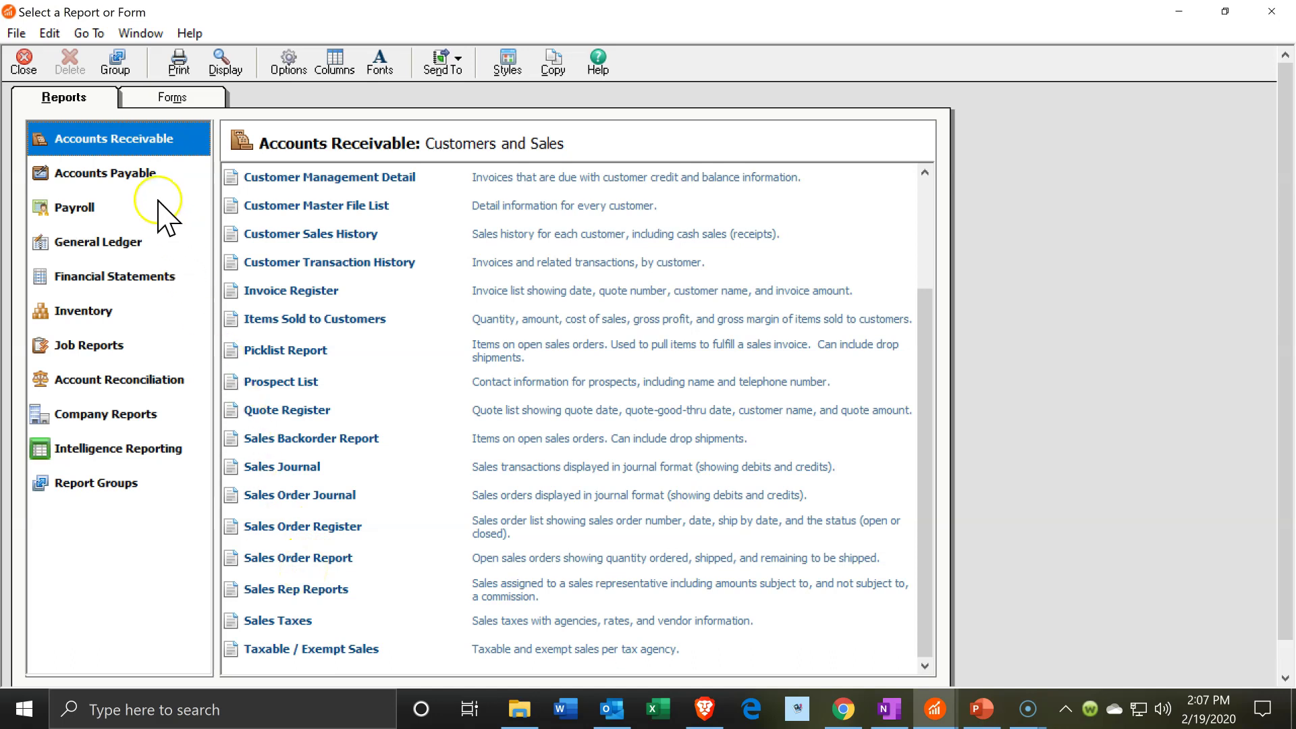
# Look through the available reports in the Accounts Payable, Payroll and General Ledger categories
pyautogui.click(122, 174)
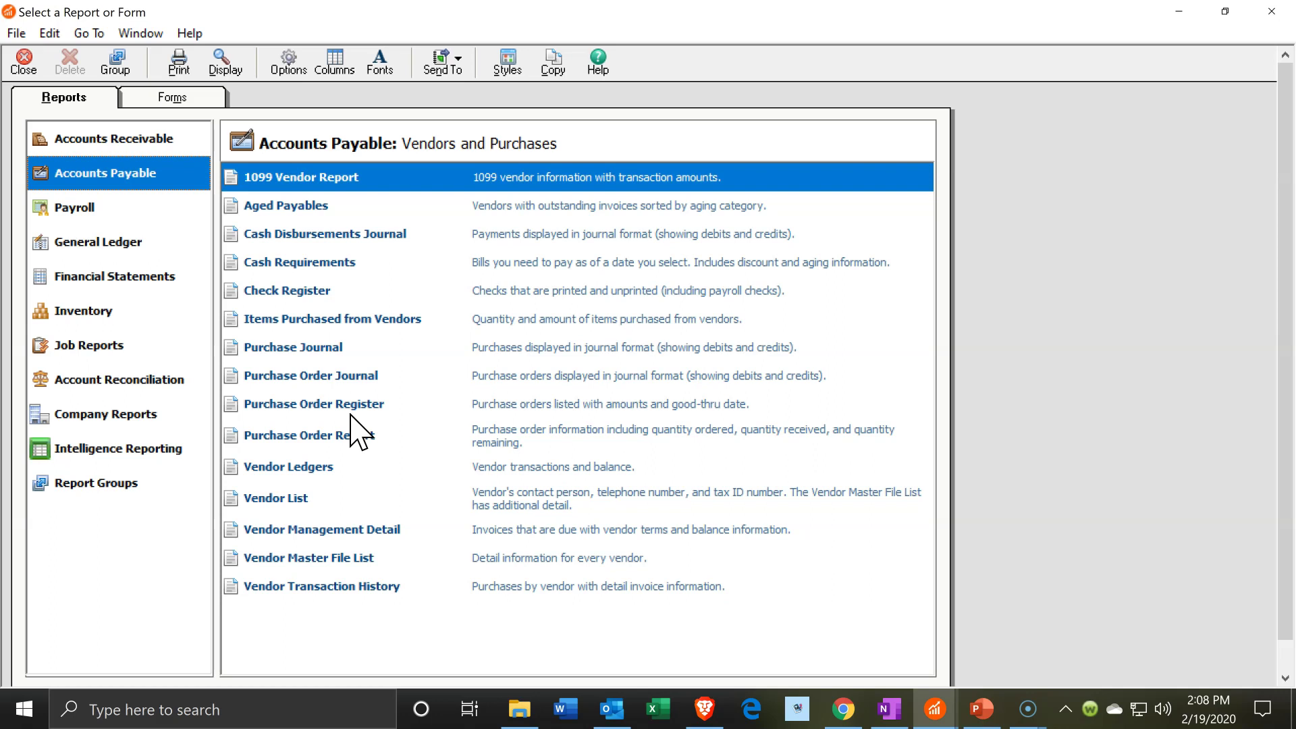
pyautogui.click(337, 469)
pyautogui.click(98, 206)
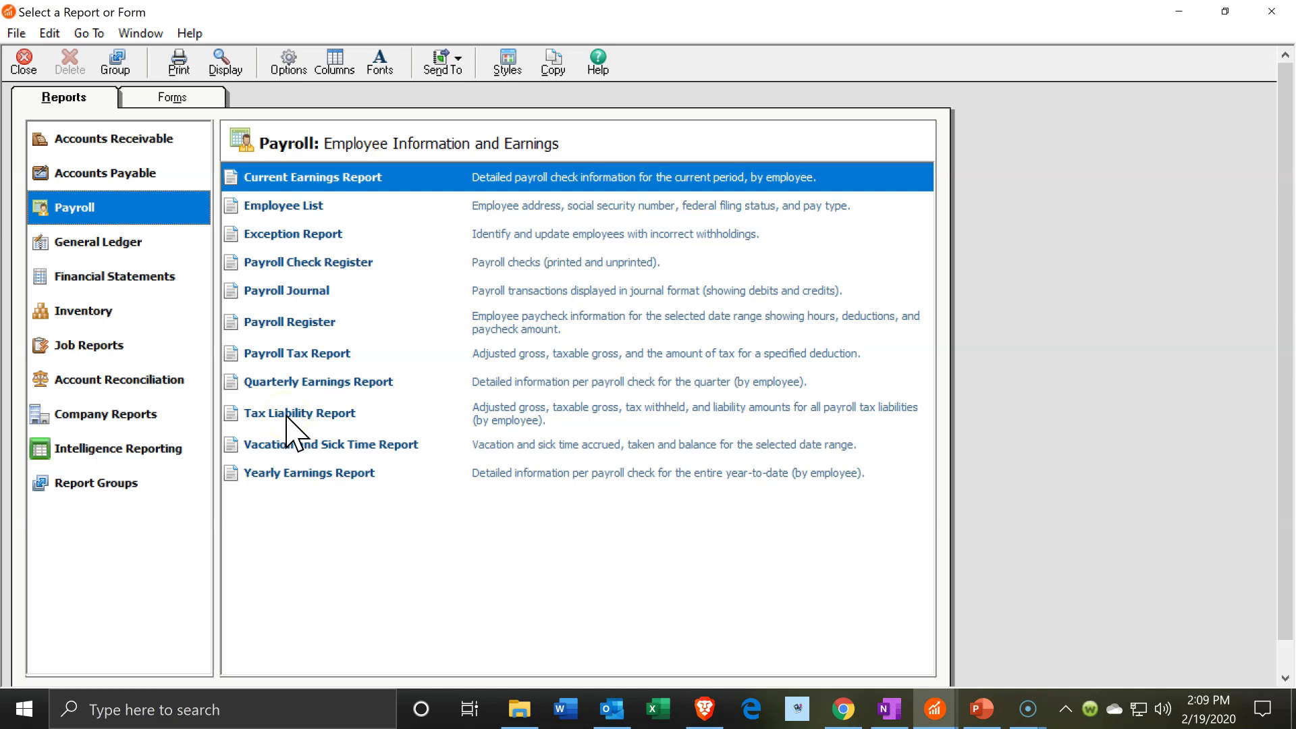
pyautogui.click(120, 237)
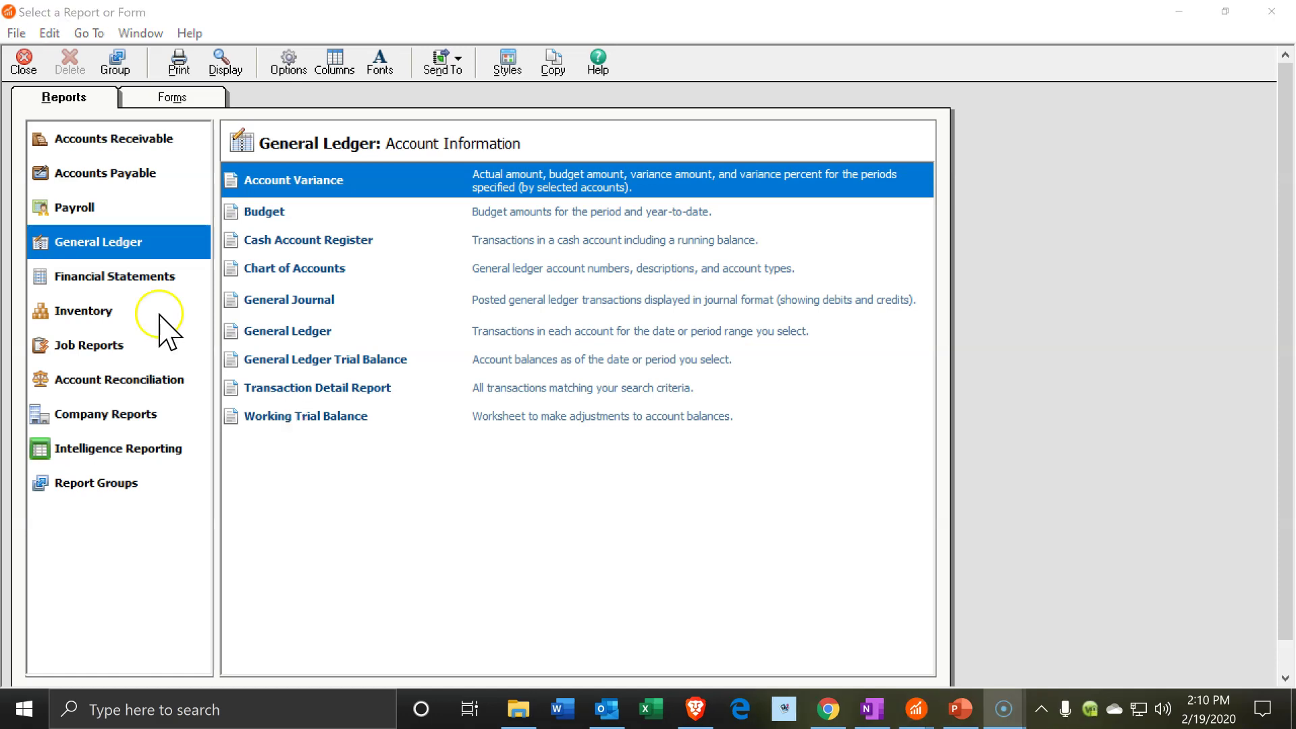
# Look through the available reports in the Financial Statements, Inventory, Job Reports and Account Reconciliation categories
pyautogui.click(94, 279)
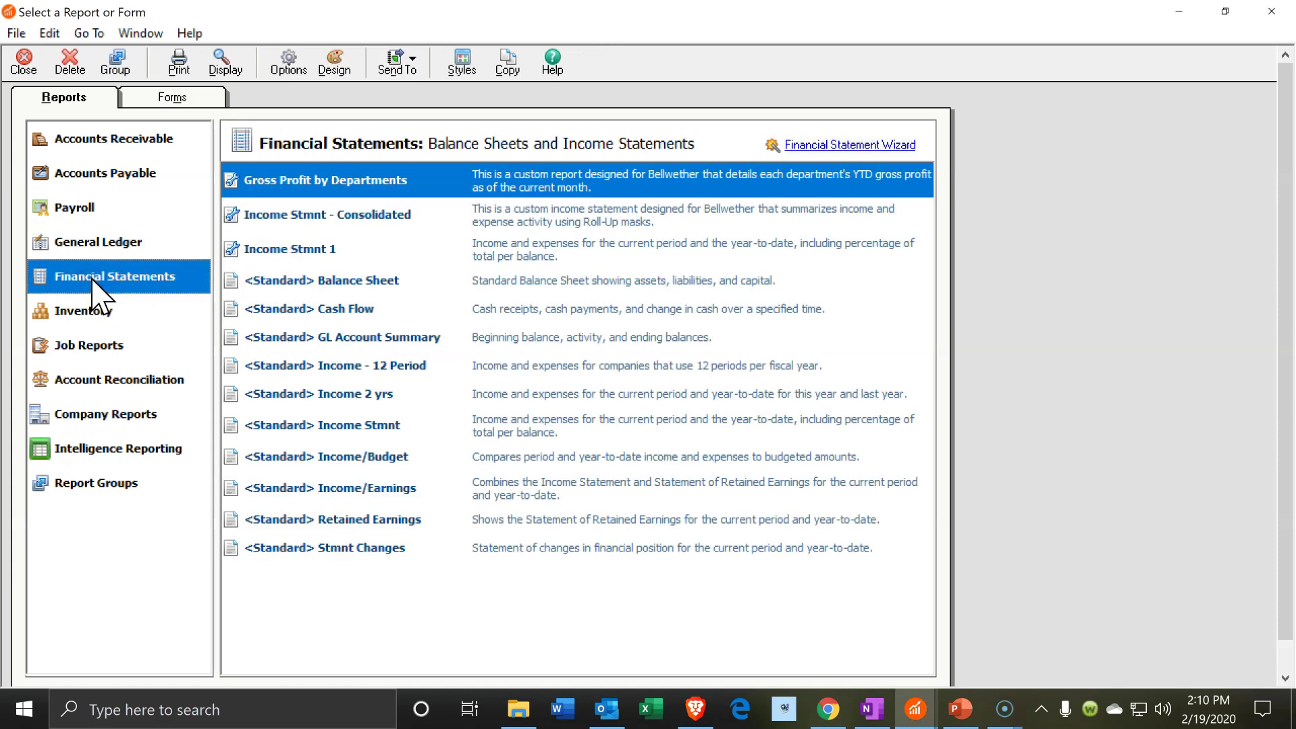
pyautogui.click(79, 162)
pyautogui.click(103, 309)
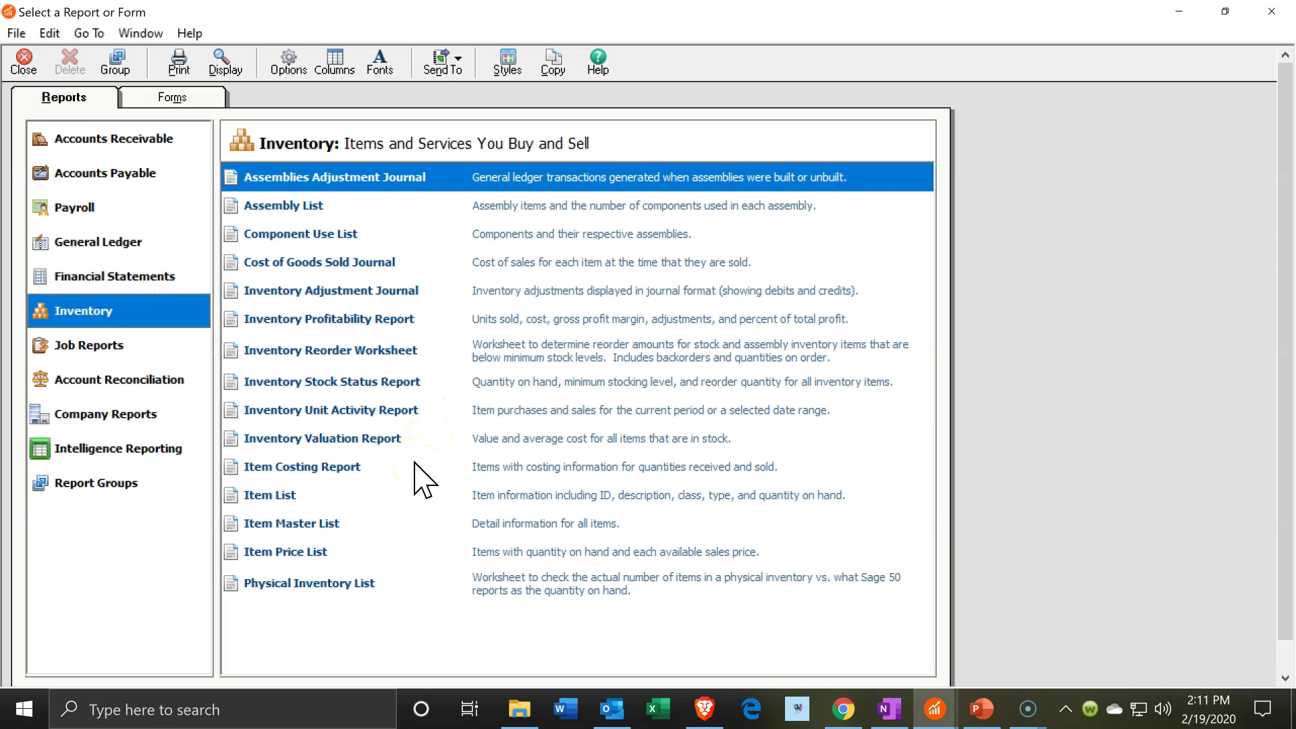
pyautogui.click(109, 348)
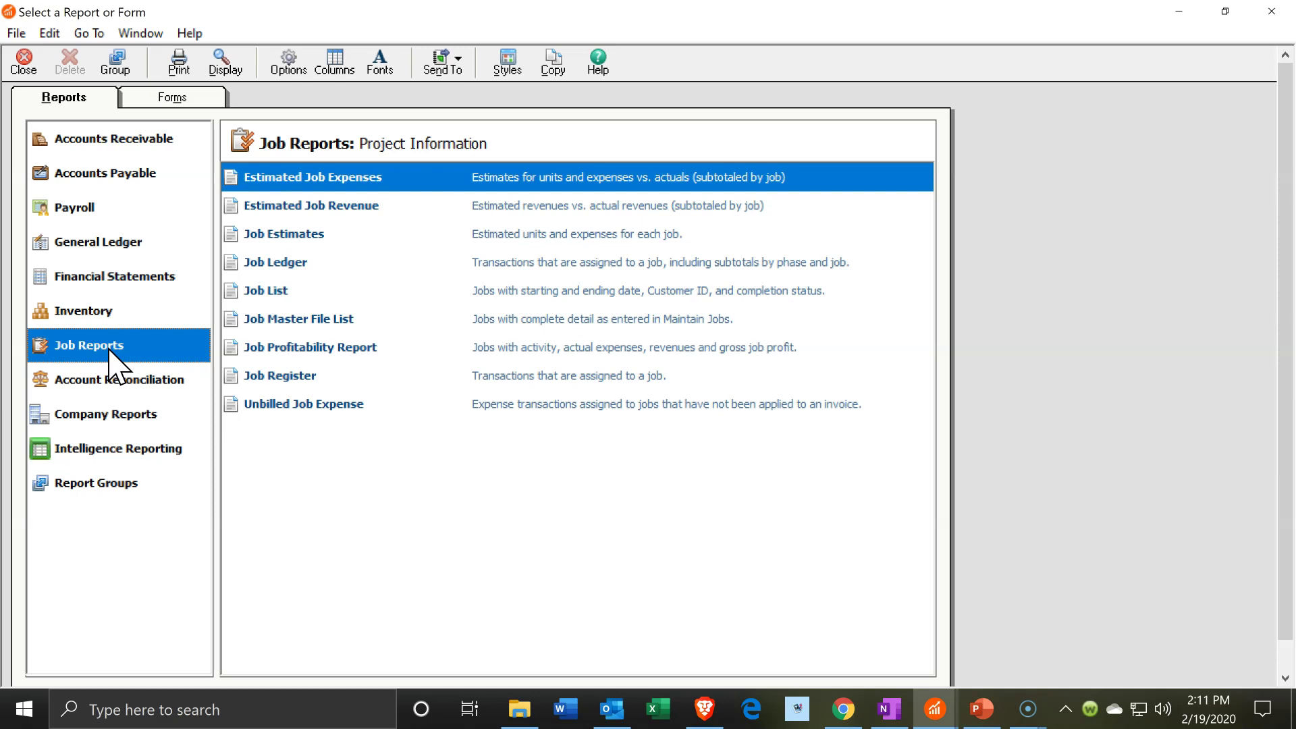
pyautogui.click(104, 390)
pyautogui.click(105, 394)
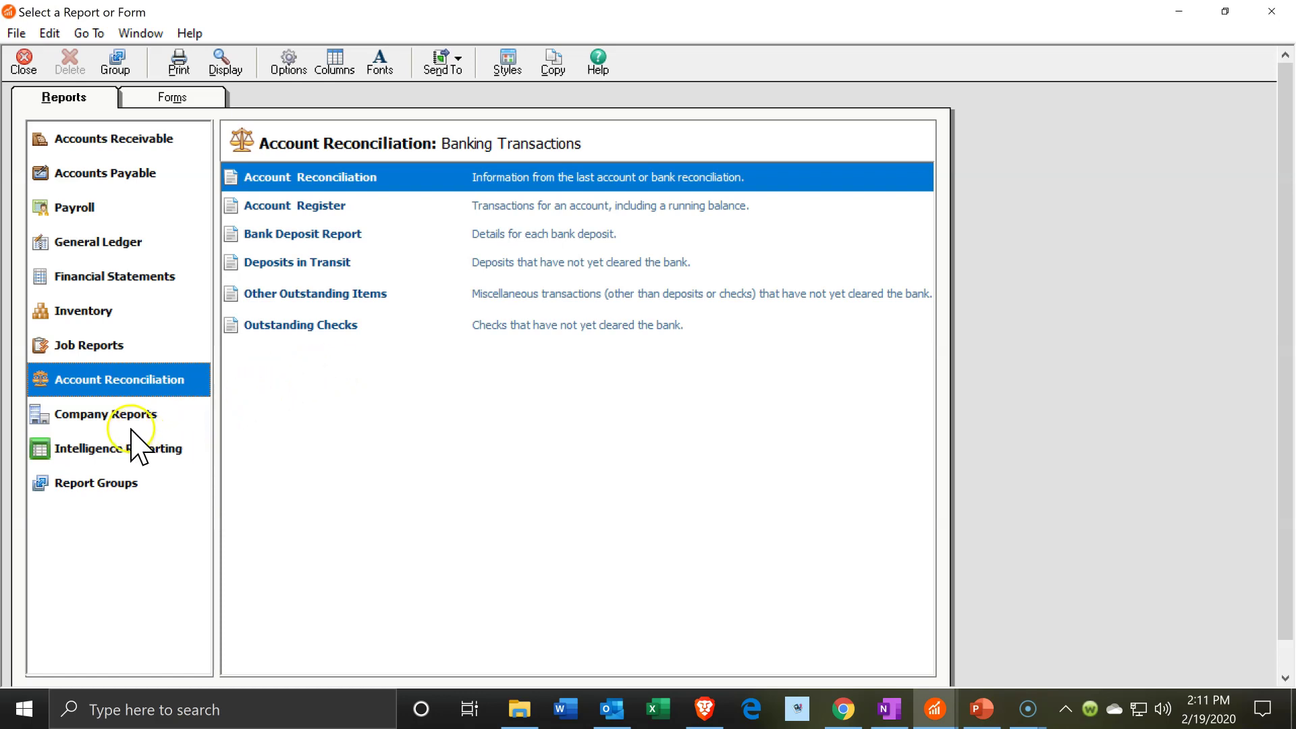
# View the Company Reports and Intelligence Reporting categories, revisit Financial Statements, and return to Intelligence Reporting
pyautogui.click(104, 421)
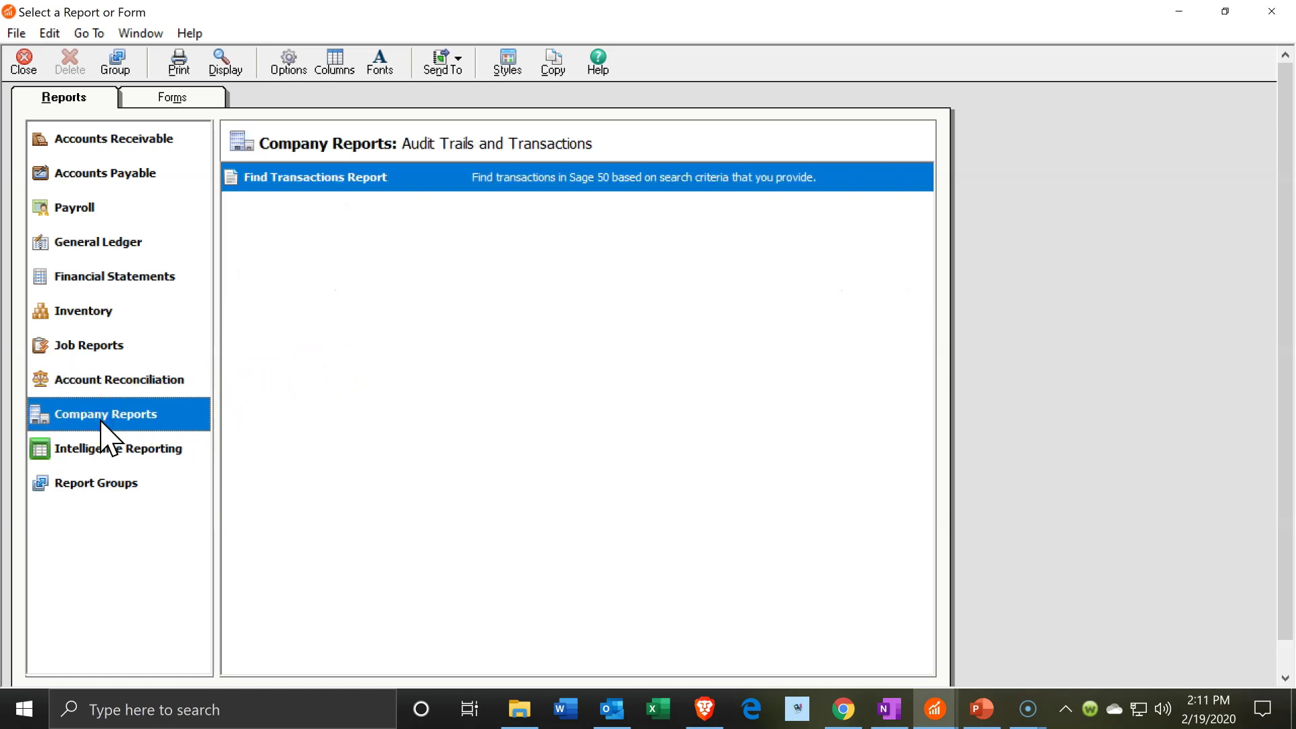
pyautogui.click(105, 451)
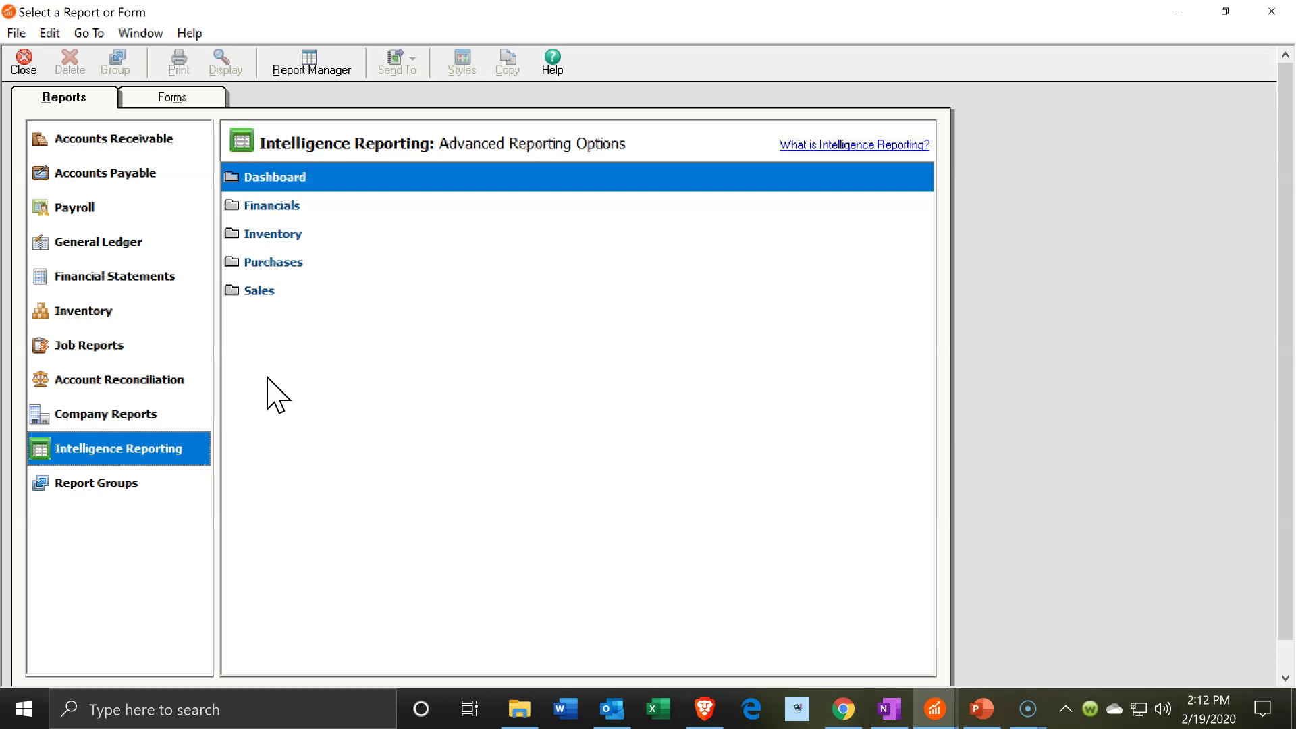
pyautogui.click(103, 467)
pyautogui.click(95, 270)
pyautogui.click(382, 279)
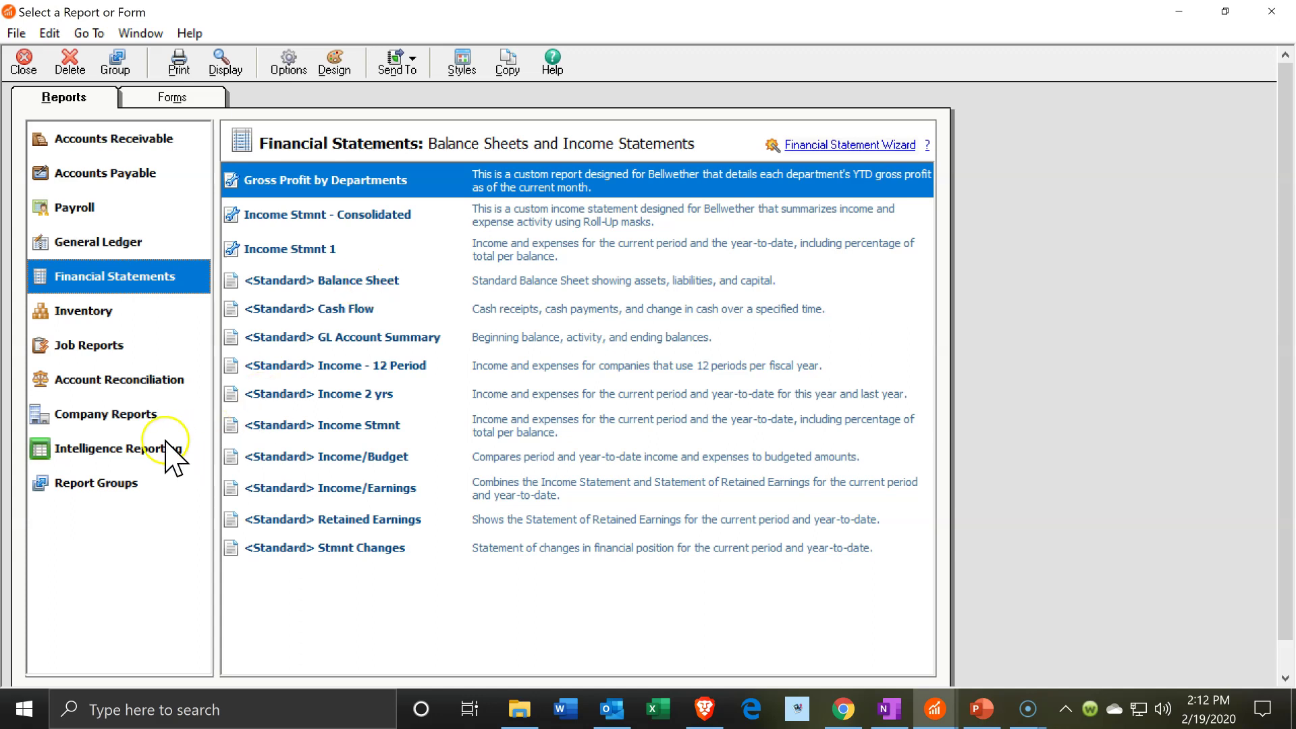
pyautogui.click(138, 449)
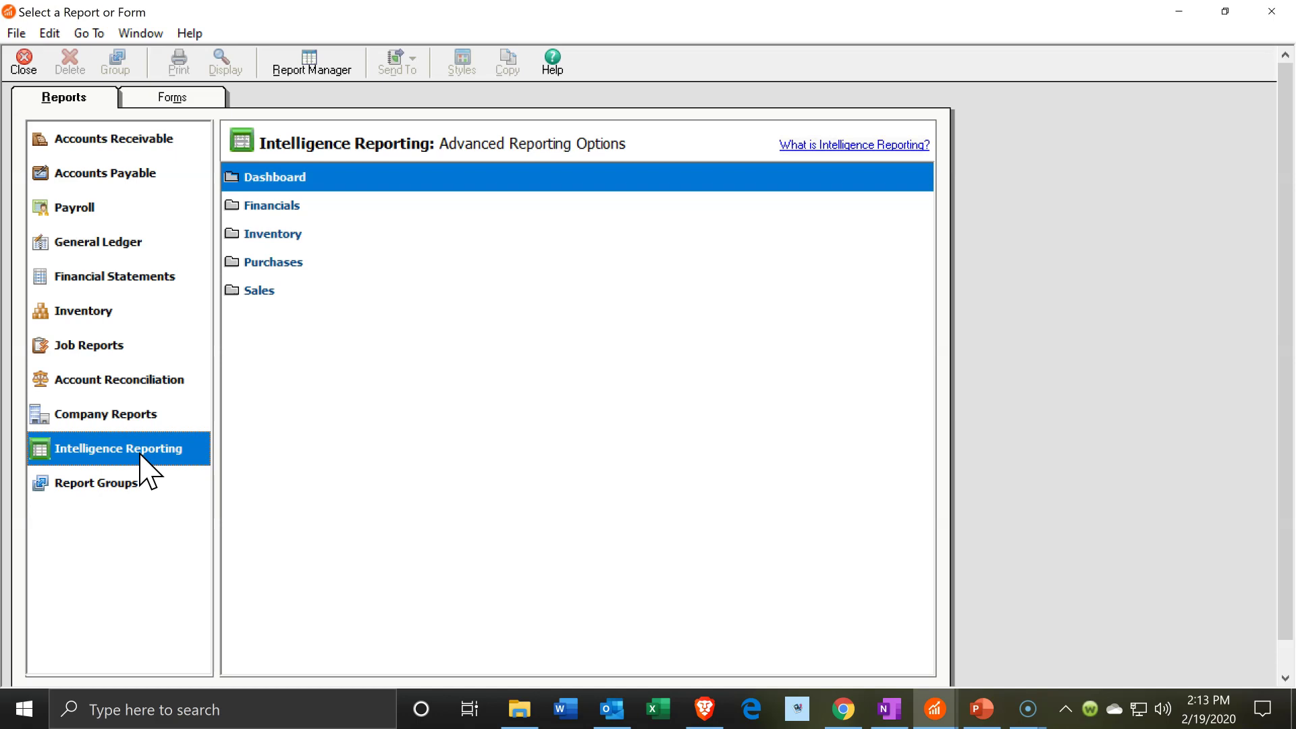